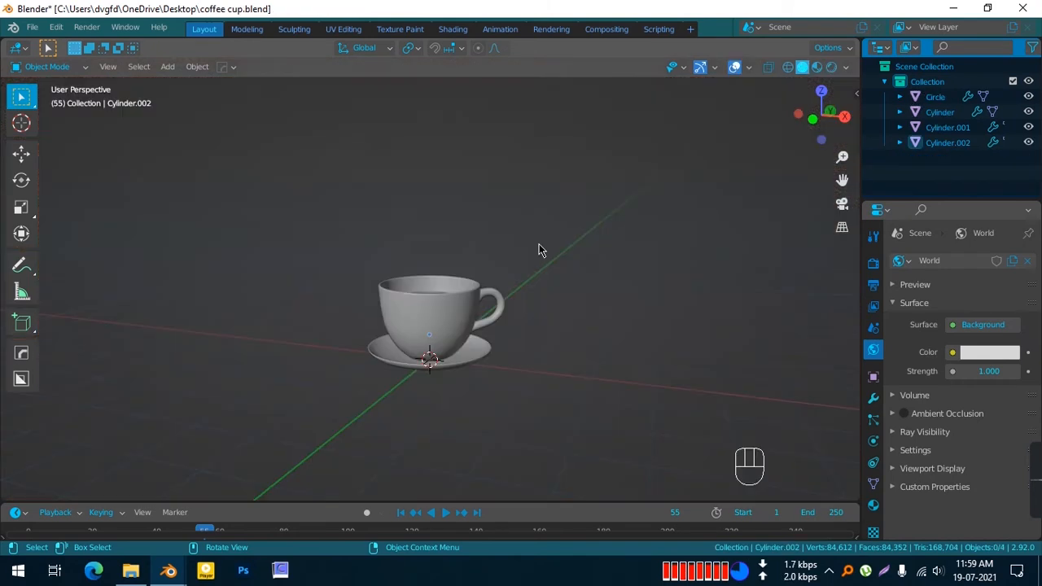
Step: Examine the coffee cup and saucer model from several angles
middle_click_drag(540, 249, 575, 270)
scroll(553, 276, "up", 3)
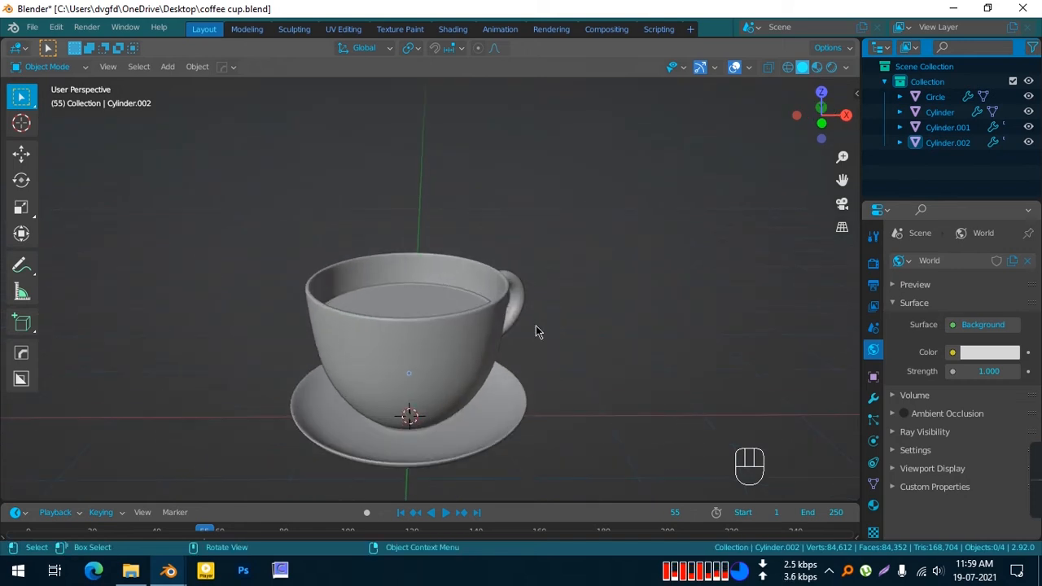
scroll(525, 279, "down", 3)
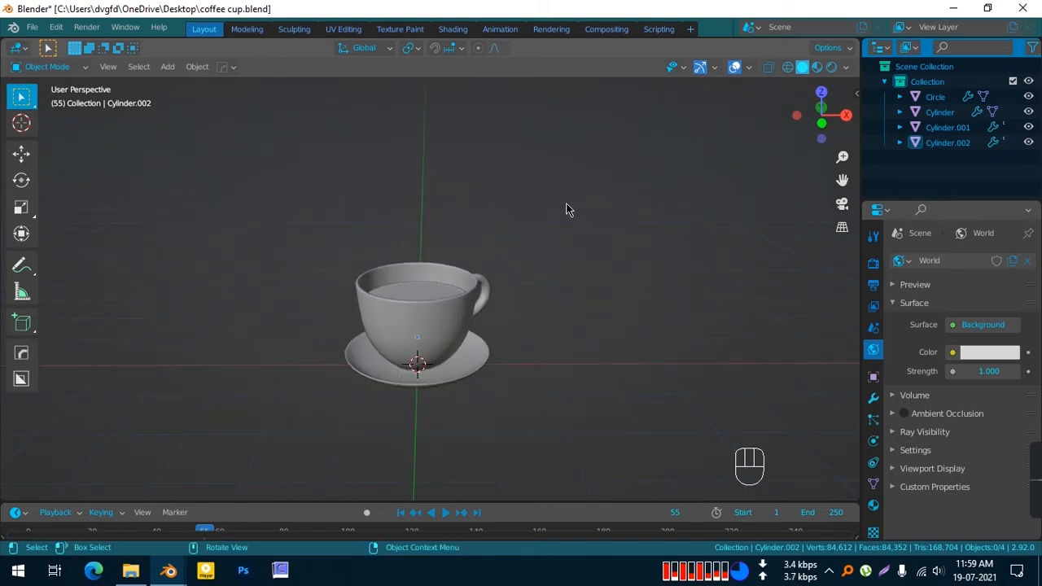
middle_click_drag(477, 344, 465, 356)
scroll(478, 361, "up", 3)
scroll(638, 270, "down", 3)
middle_click_drag(637, 271, 579, 266)
scroll(579, 267, "up", 3)
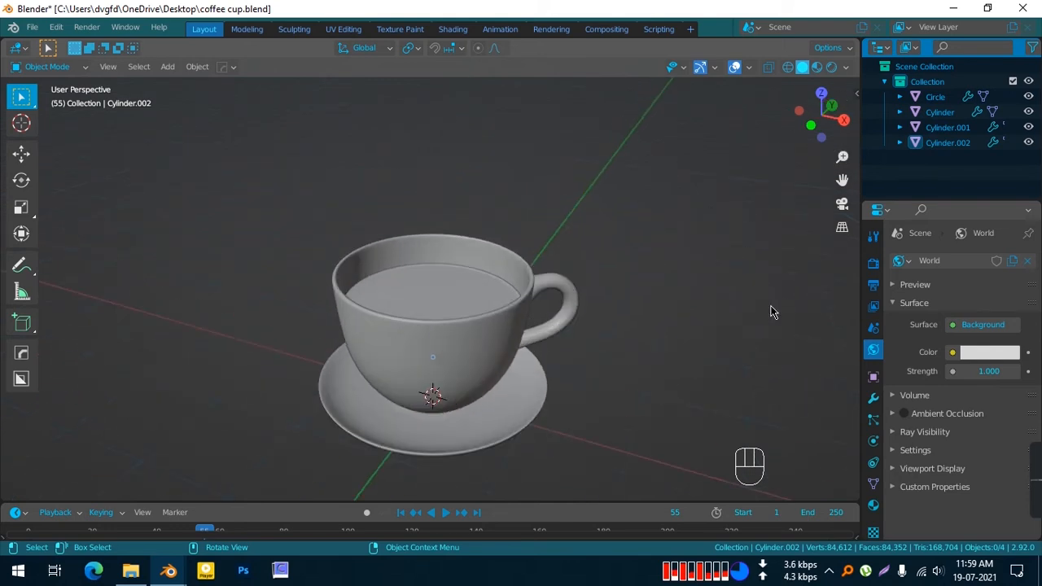
Step: Show the scene in rendered shading and set the world background colour to black
left_click(832, 68)
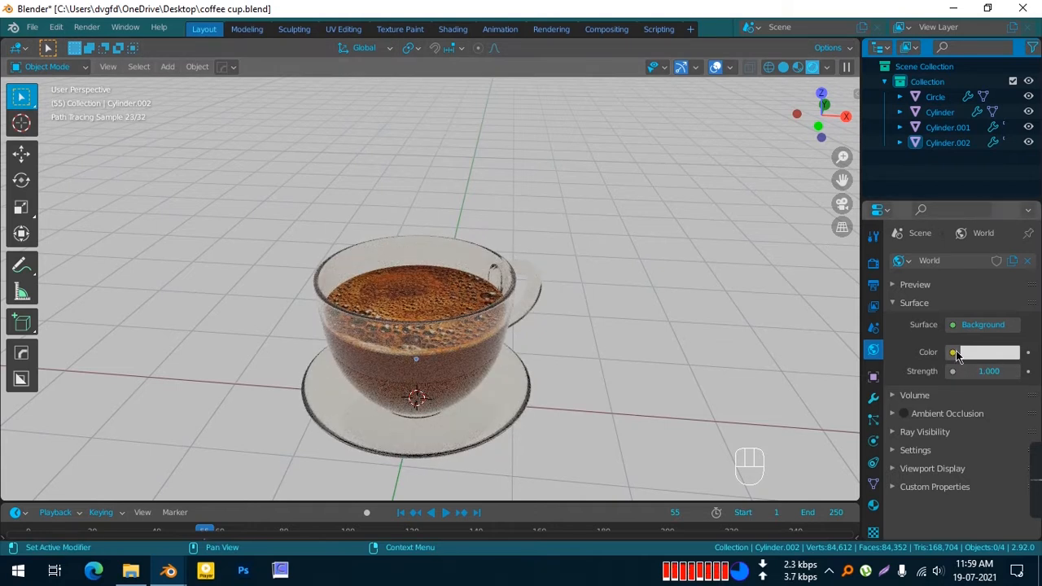
left_click(958, 355)
left_click(1009, 246)
middle_click_drag(598, 332, 416, 191)
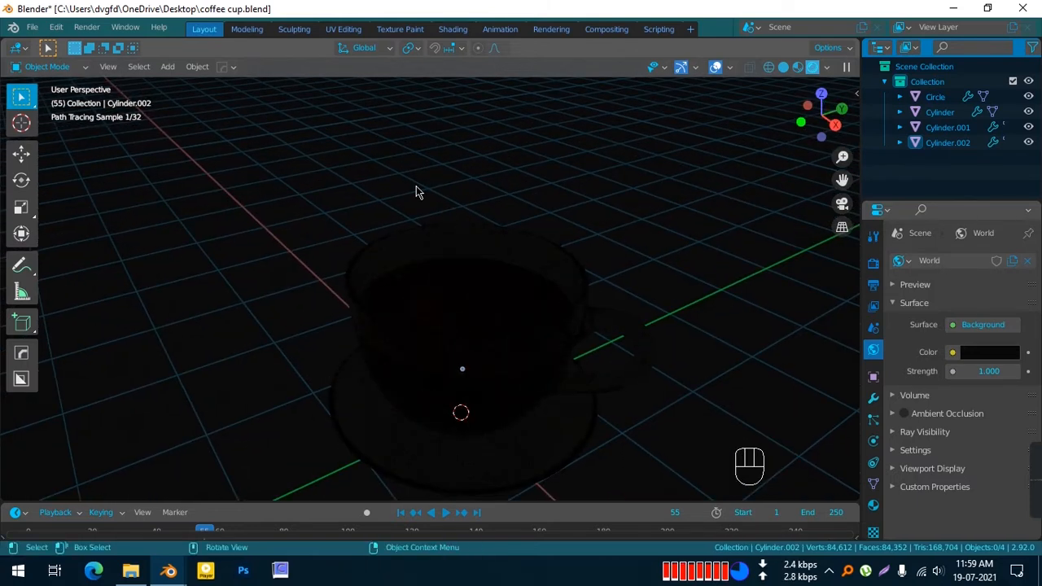
Step: Add a mesh plane under the coffee cup and scale it up by about 12.8
scroll(411, 275, "down", 3)
middle_click_drag(428, 324, 481, 378, "shift")
key("shift+a")
mouse_move(489, 170)
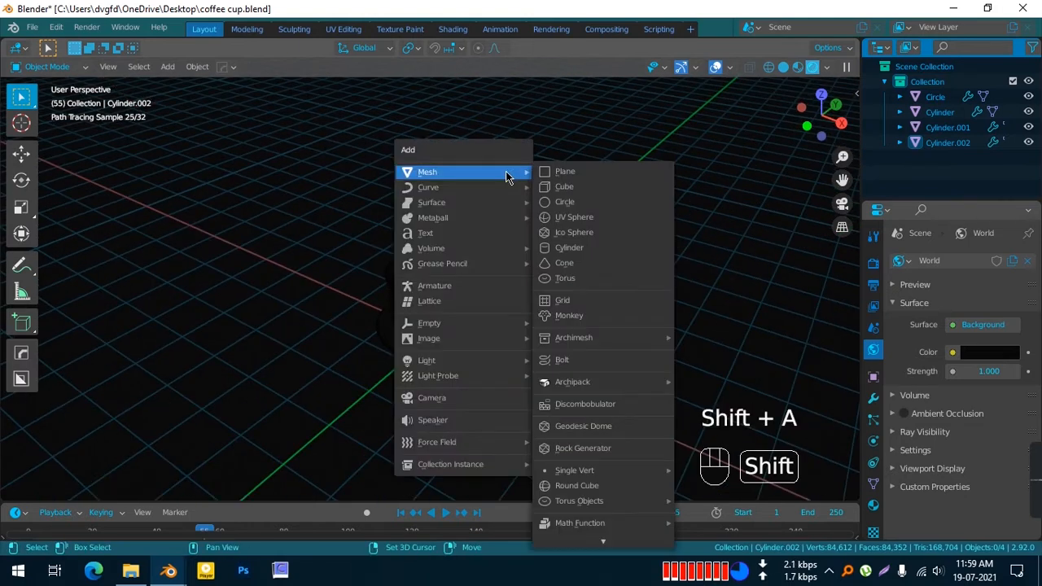
left_click(597, 168)
key("s")
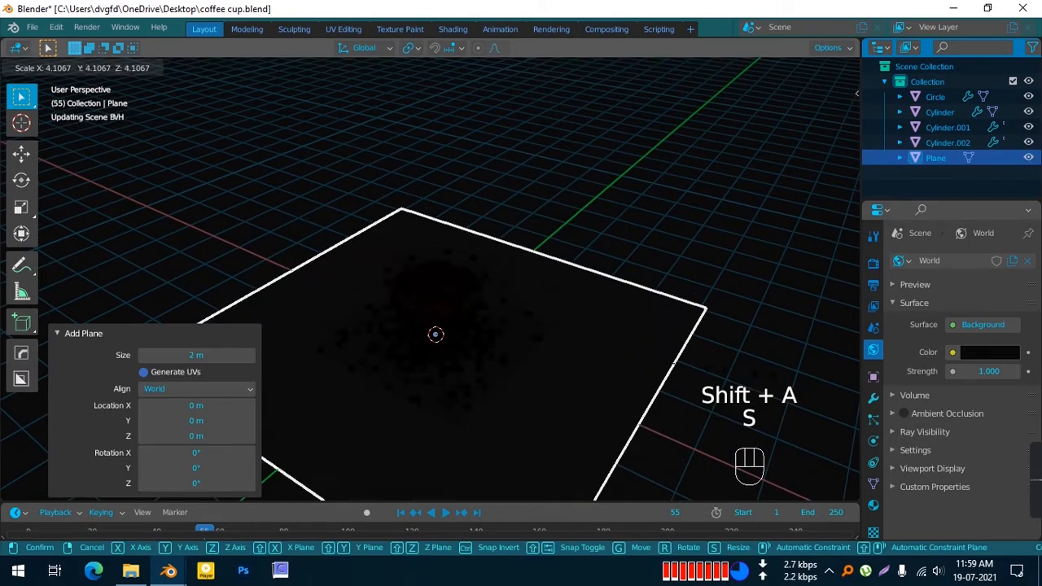
left_click(501, 406)
scroll(522, 379, "down", 2)
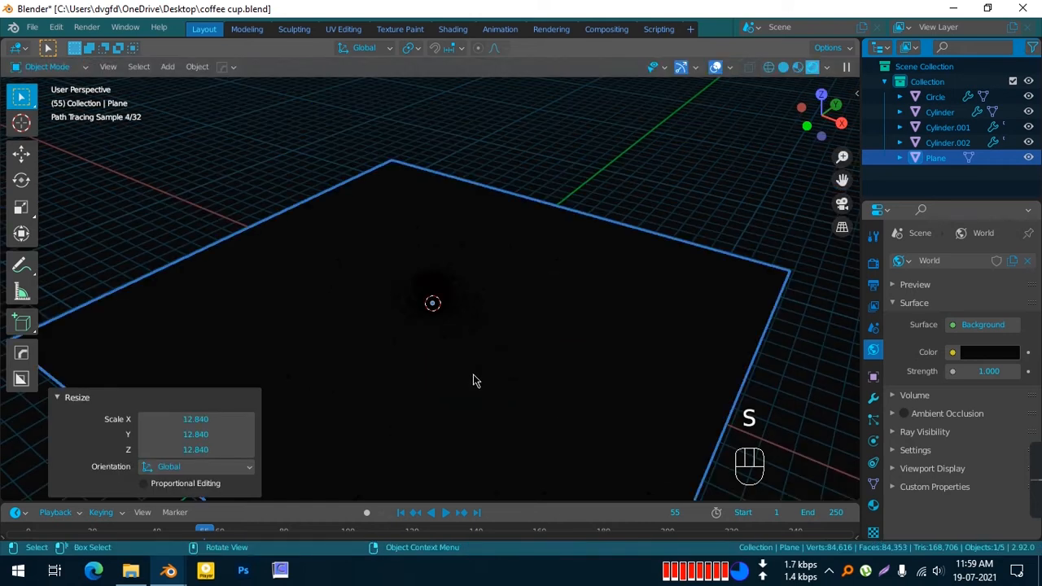
Step: Extrude the plane upward about 6.8 m and delete the top face to leave an open box around the cup
left_click(783, 68)
mouse_move(565, 309)
middle_mouse_down()
mouse_move(682, 244)
mouse_move(626, 237)
mouse_move(607, 276)
mouse_move(590, 244)
middle_mouse_up()
key("Tab")
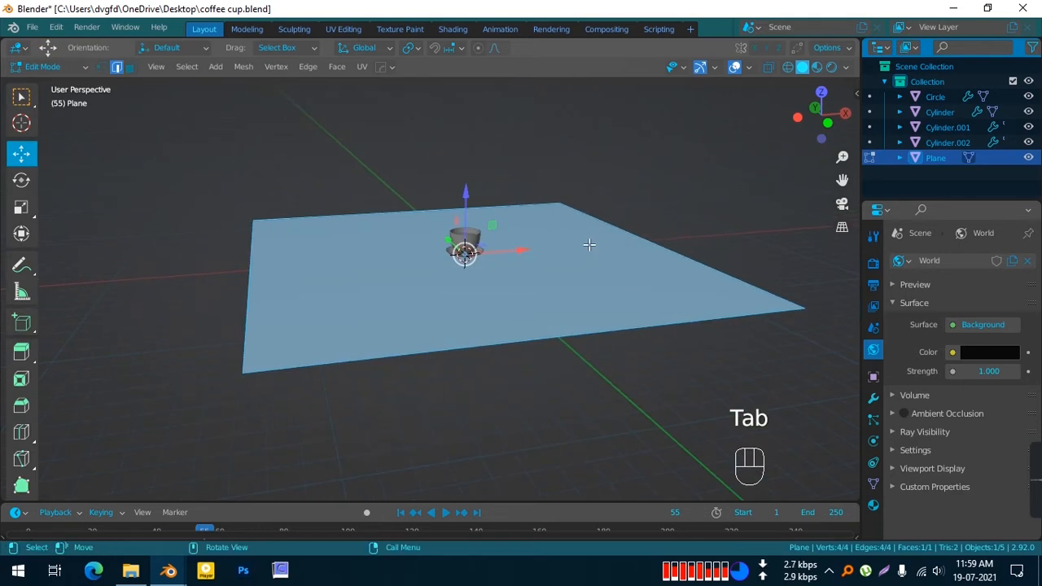
key("e")
left_click(590, 132)
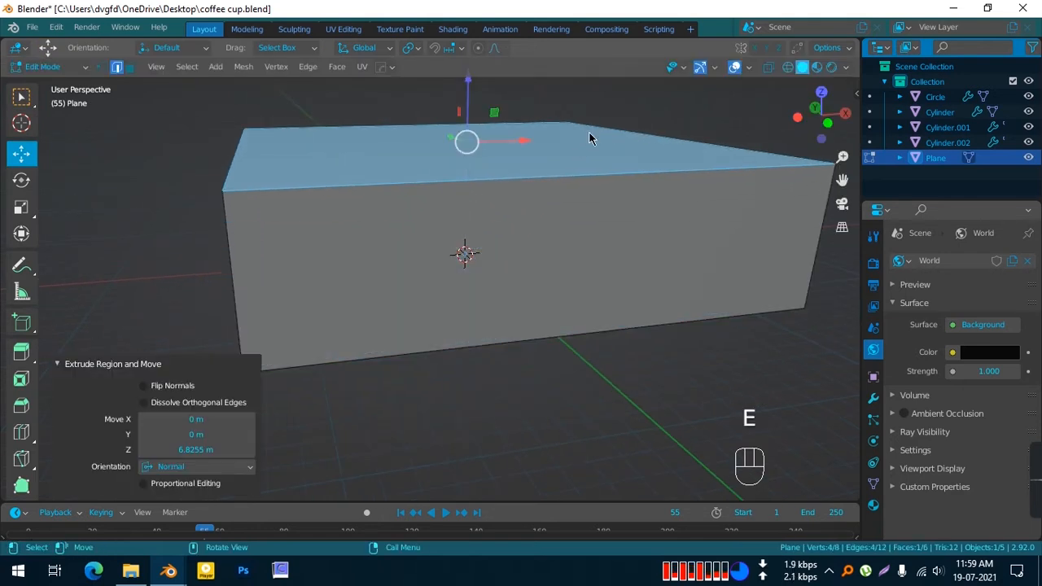
key("x")
left_click(575, 167)
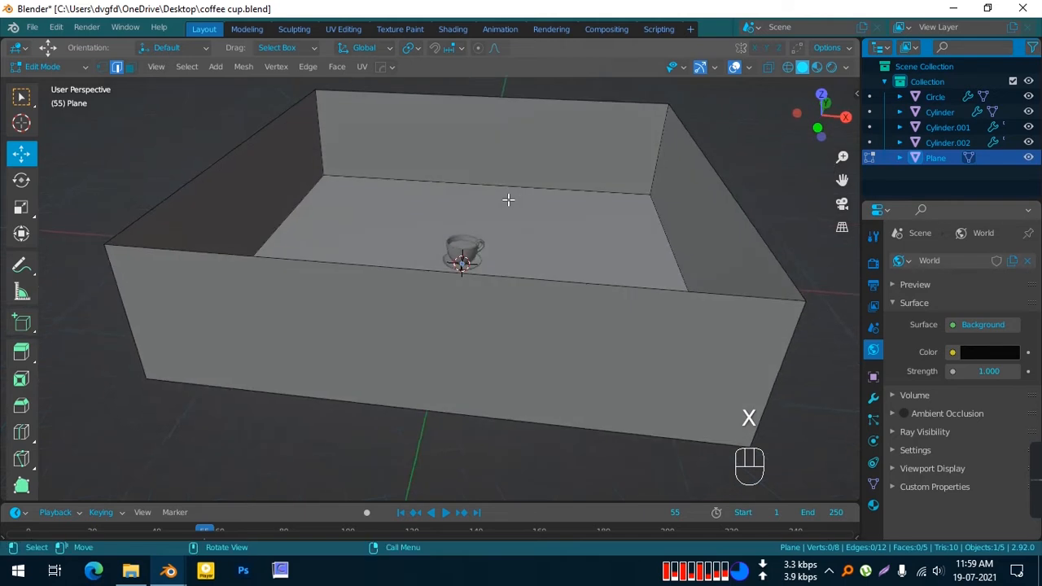
Step: Bevel the edges around the box's floor face with 8 segments and a width of about 0.176 m
scroll(508, 199, "up", 3)
scroll(508, 200, "down", 3)
middle_click_drag(505, 203, 492, 263, "shift")
scroll(442, 265, "up", 6)
scroll(506, 219, "down", 3)
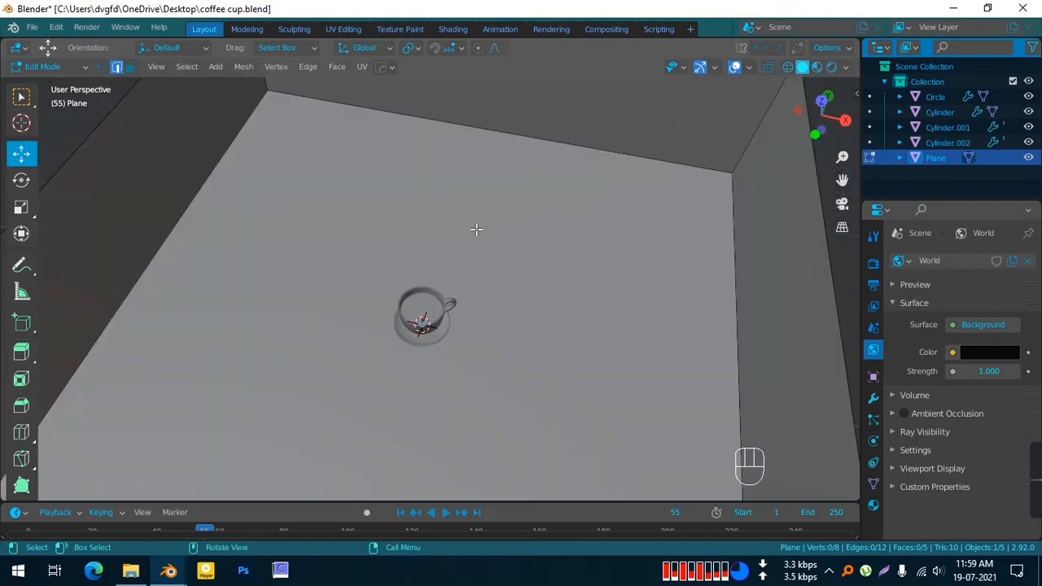
left_click(475, 229)
scroll(602, 277, "down", 2)
middle_click_drag(614, 281, 534, 242, "shift")
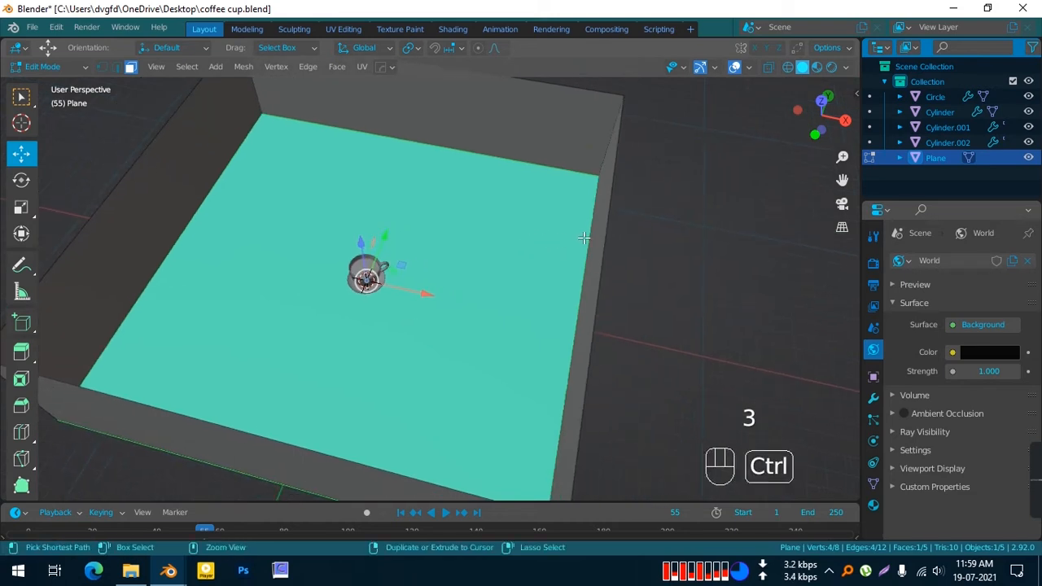
key("ctrl+b")
scroll(779, 244, "up", 5)
left_click(779, 244)
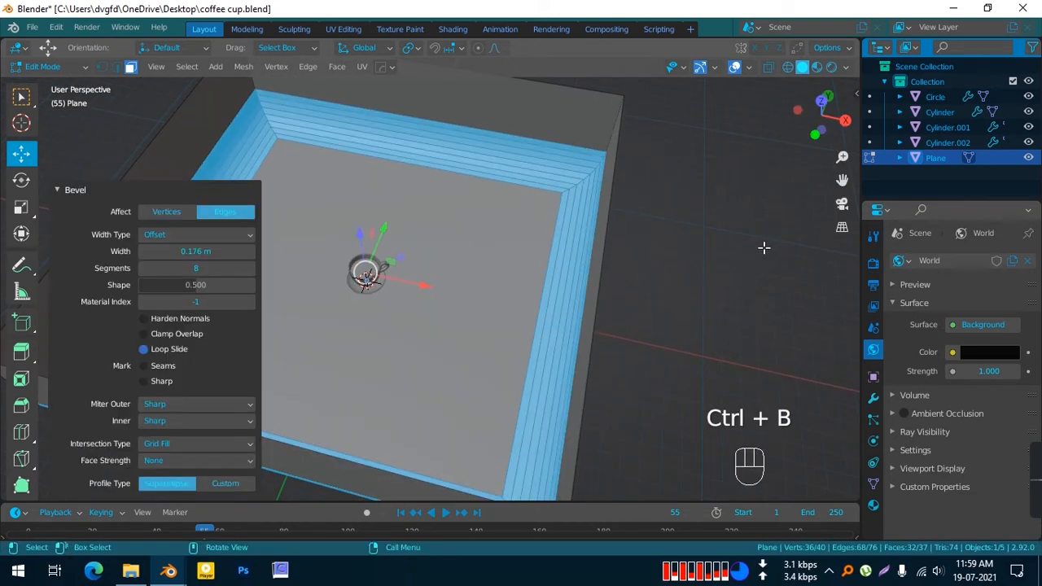
Step: Return to Object Mode and shade the box smooth
scroll(407, 243, "up", 2)
middle_click_drag(407, 243, 524, 216, "shift")
left_click(463, 217)
scroll(461, 217, "down", 3)
key("Tab")
middle_click_drag(461, 216, 474, 176)
right_click(474, 177)
left_click(474, 177)
Step: Add an area light to the scene at the cup
scroll(488, 213, "up", 5)
middle_click_drag(393, 159, 480, 275)
scroll(443, 171, "up", 4)
key("shift+a")
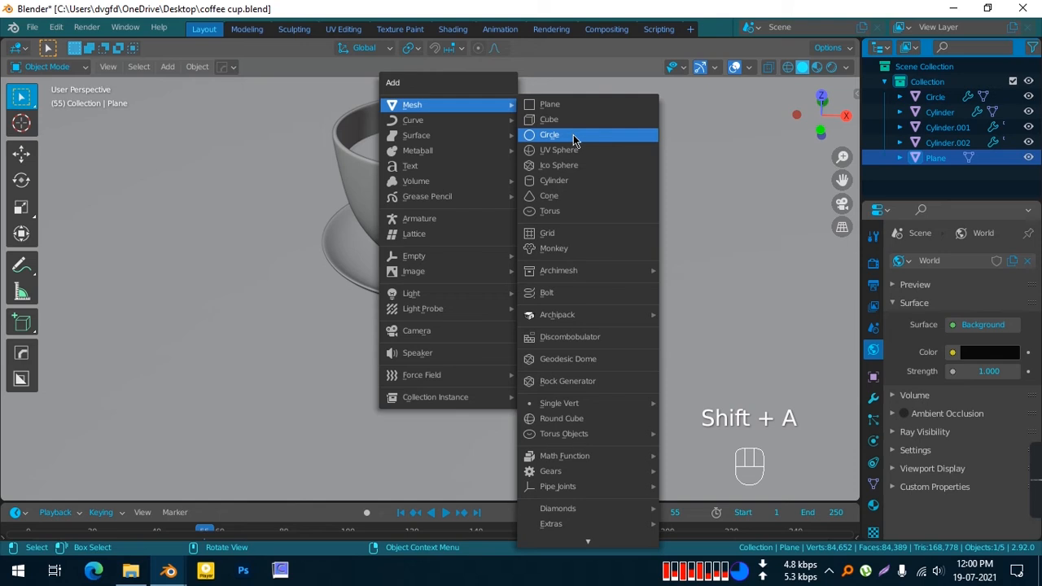
mouse_move(433, 299)
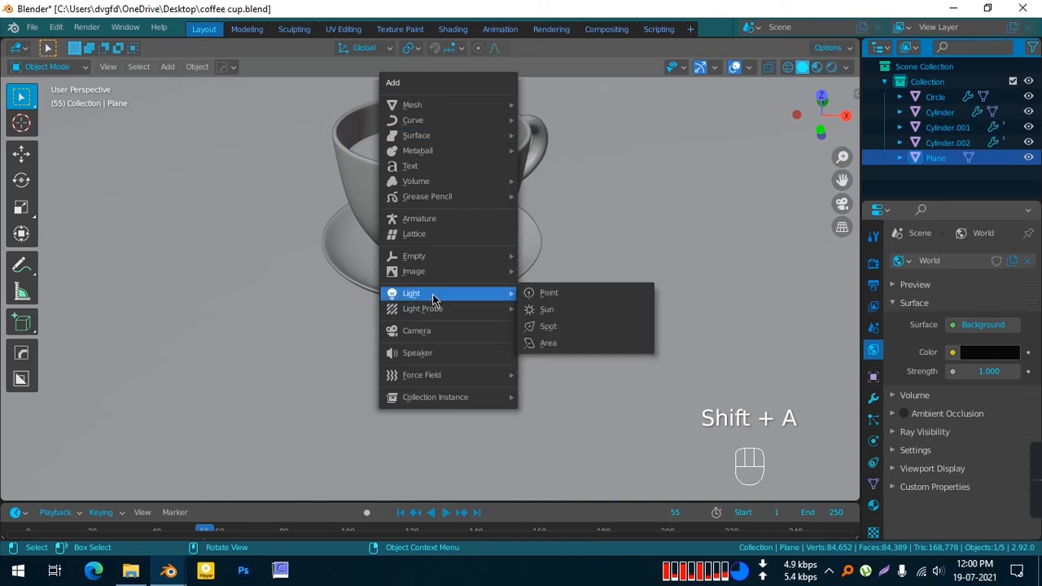
left_click(568, 343)
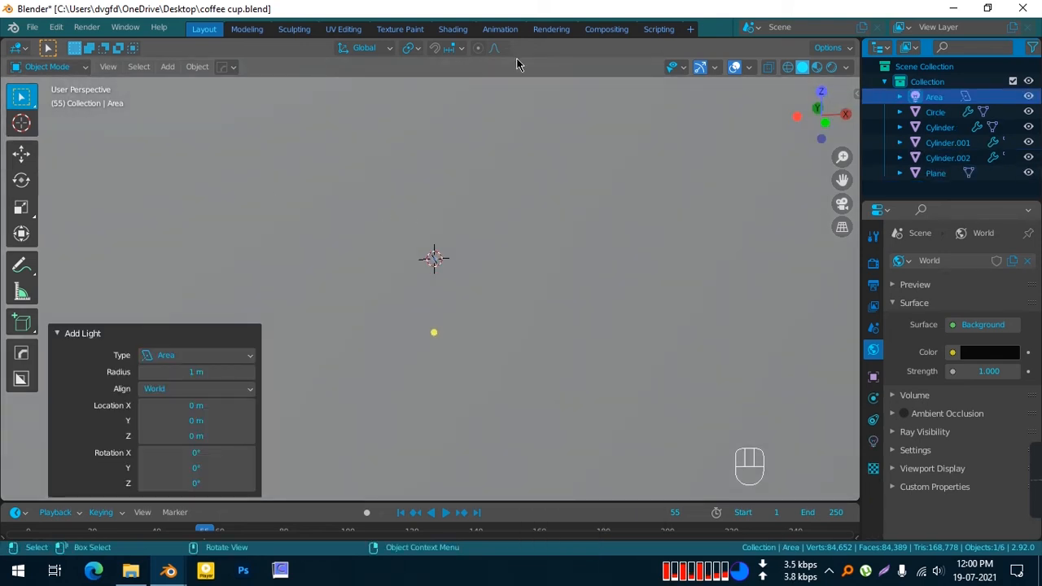
Step: Raise the area light above the cup, shift it about 1.54 m along X and scale it up by about 1.5
left_click(22, 154)
left_click_drag(436, 196, 442, 91)
scroll(449, 144, "down", 4)
middle_click_drag(452, 148, 456, 306, "shift")
scroll(443, 260, "up", 4)
left_click_drag(537, 312, 651, 297)
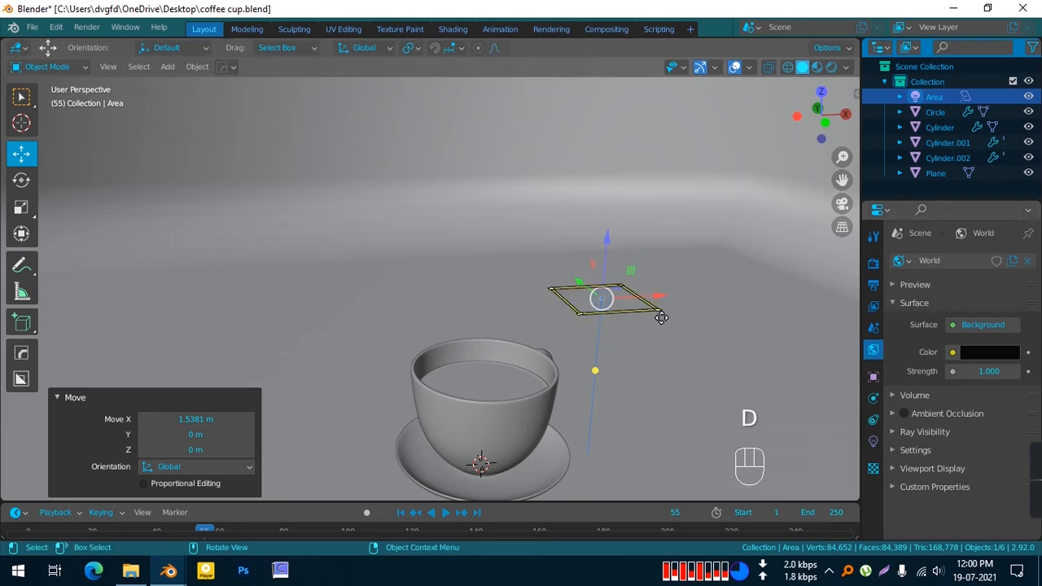
key("s")
left_click(815, 277)
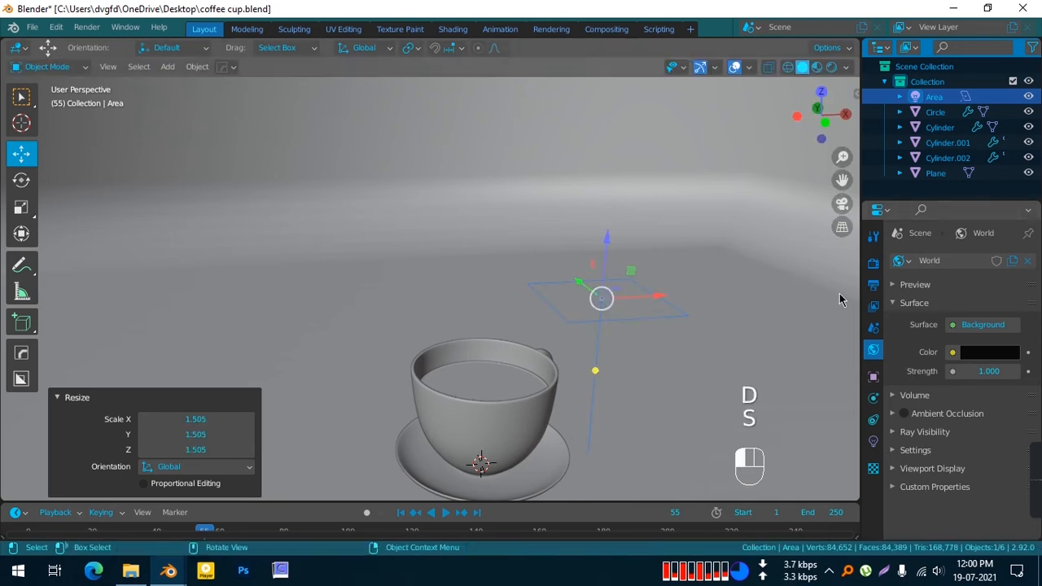
Step: Set the area light's power to 1000 W and reposition it, including a shift of about -1.14 m along Y
left_click(874, 440)
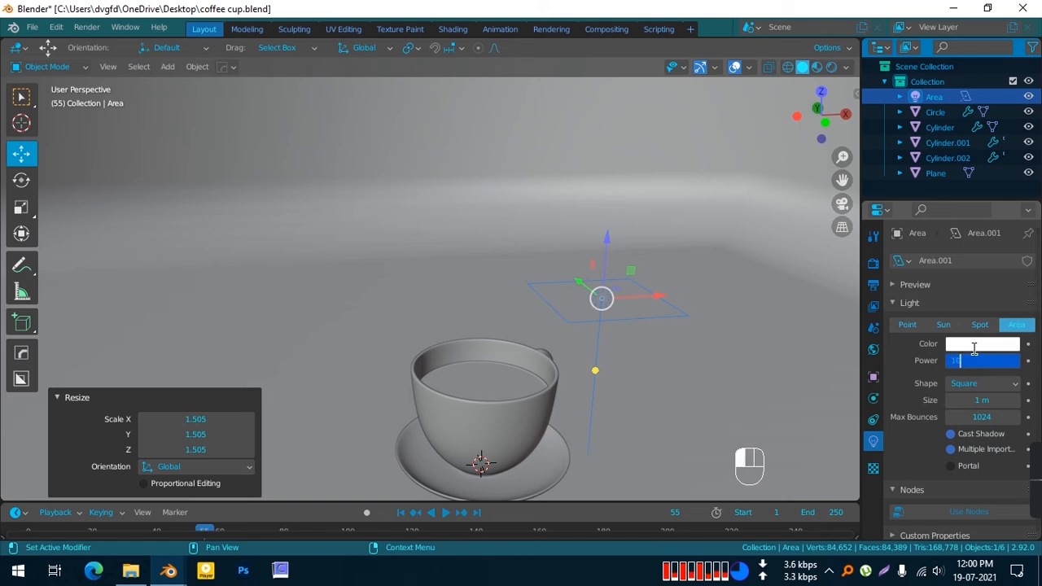
scroll(524, 295, "down", 2)
middle_click_drag(523, 295, 491, 262)
left_click_drag(533, 221, 532, 156)
middle_click_drag(535, 360, 592, 408)
left_click_drag(598, 236, 630, 237)
left_click_drag(528, 216, 558, 256)
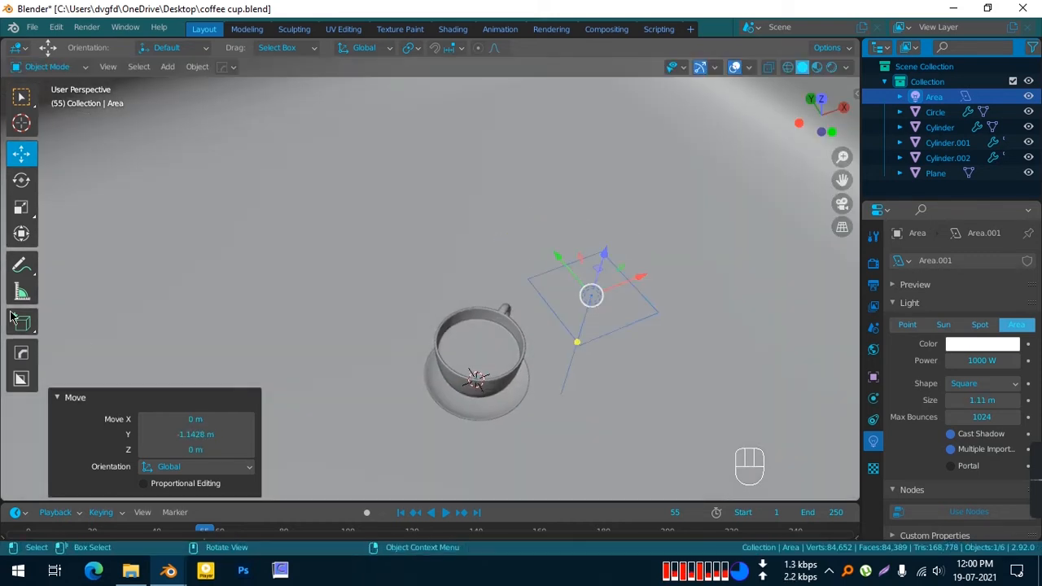
Step: Rotate the area light about 56° around the Y axis so it points toward the cup
left_click(28, 187)
middle_click_drag(97, 205, 3, 86, "shift")
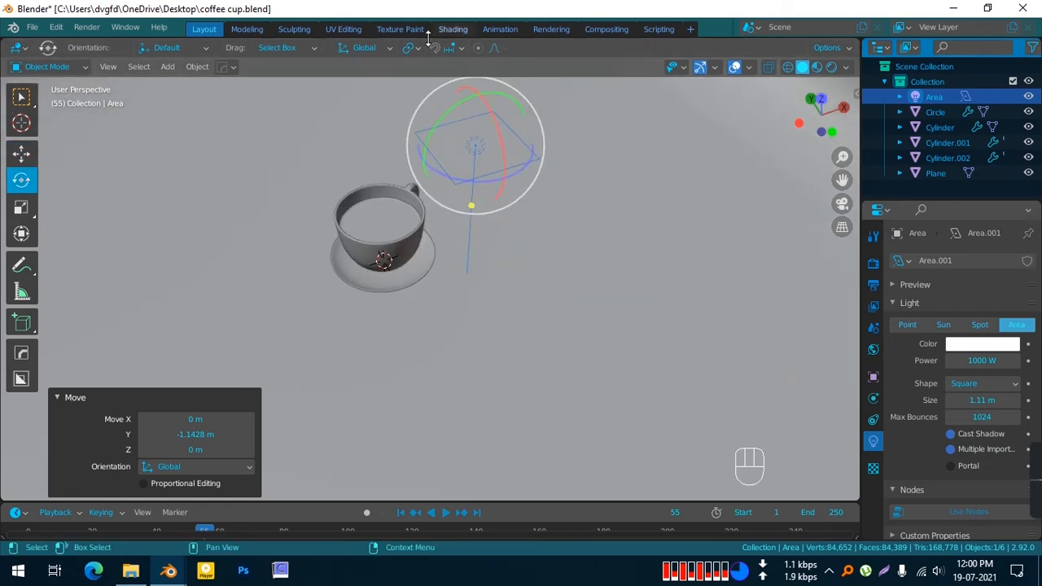
left_click_drag(519, 106, 564, 168)
middle_click_drag(564, 171, 435, 264)
middle_click_drag(569, 292, 513, 298, "shift")
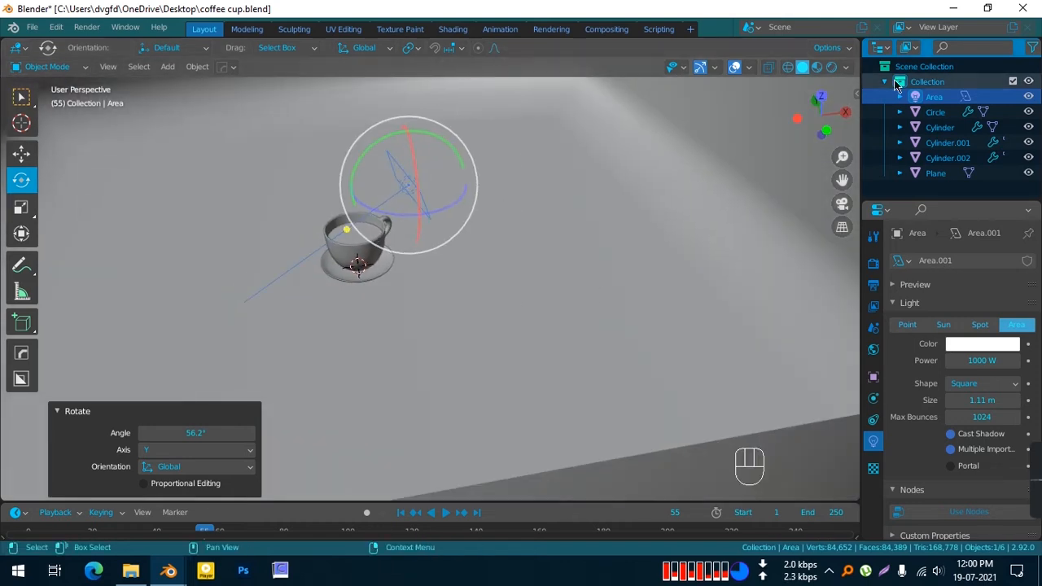
Step: Examine the lit coffee cup in rendered shading from several angles
left_click(832, 66)
scroll(383, 277, "up", 5)
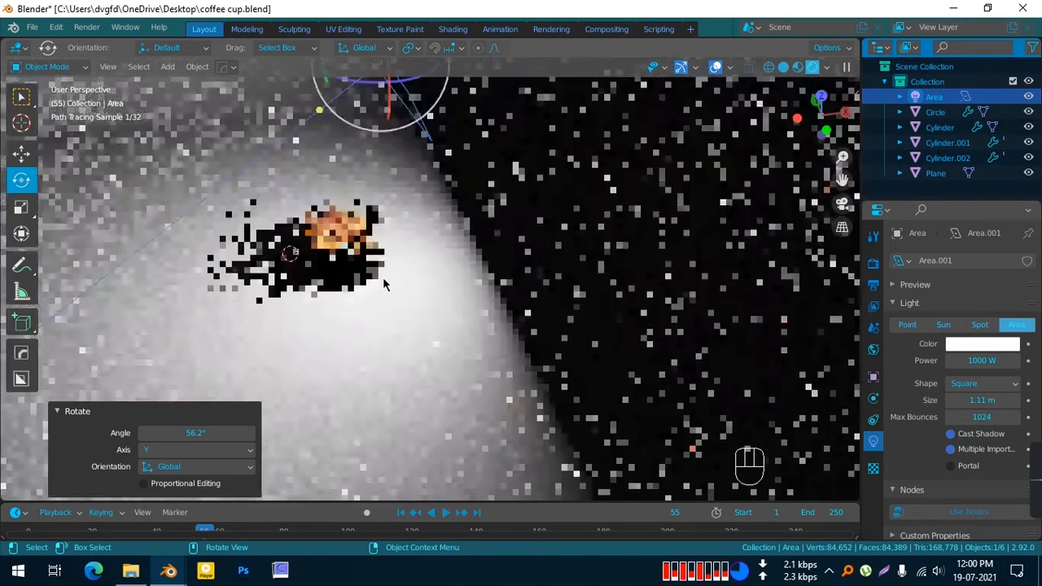
middle_click_drag(384, 279, 327, 247)
scroll(407, 285, "up", 2)
middle_click_drag(423, 292, 493, 359, "shift")
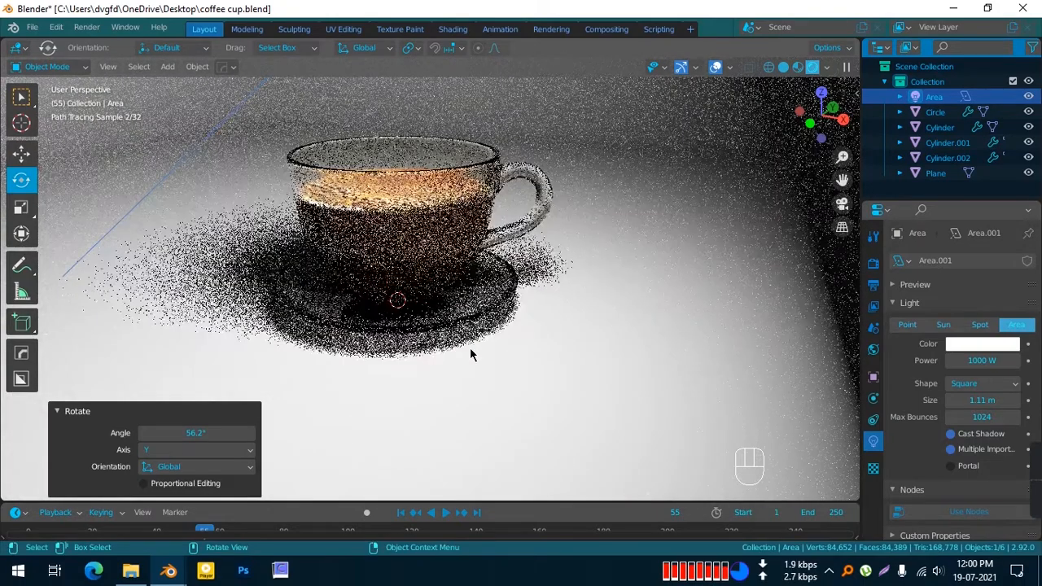
mouse_move(453, 279)
middle_mouse_down()
mouse_move(526, 298)
mouse_move(526, 309)
mouse_move(526, 246)
mouse_move(507, 270)
mouse_move(562, 233)
middle_mouse_up()
scroll(468, 289, "down", 2)
Step: Switch the viewport back to solid shading and select the box surrounding the cup
left_click(783, 68)
scroll(498, 280, "down", 6)
left_click(562, 232)
middle_click_drag(484, 298, 586, 237)
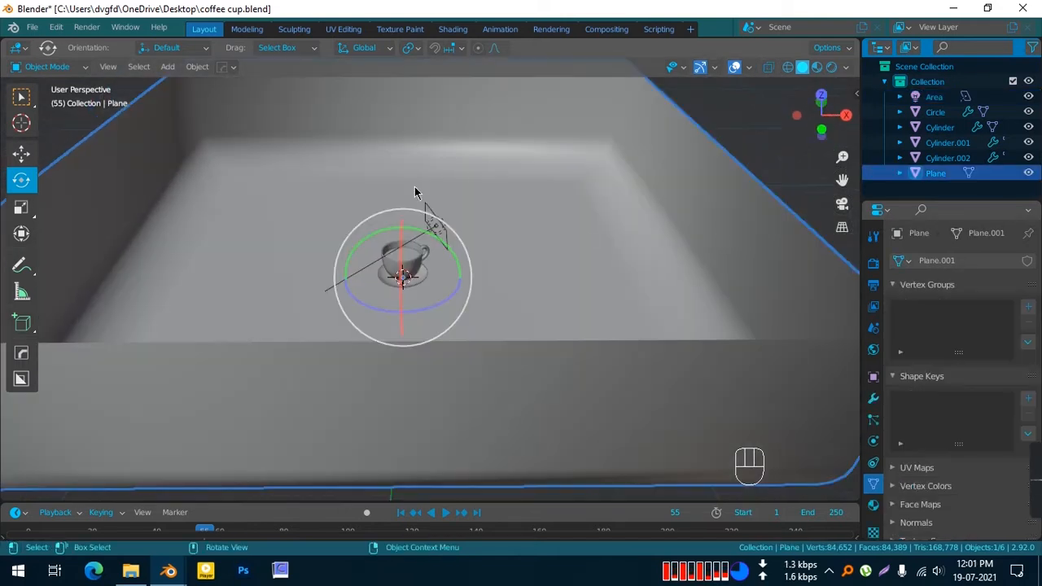
Step: Bring up the Extreme PBR Library and choose the Fabric - Leather material category
key("n")
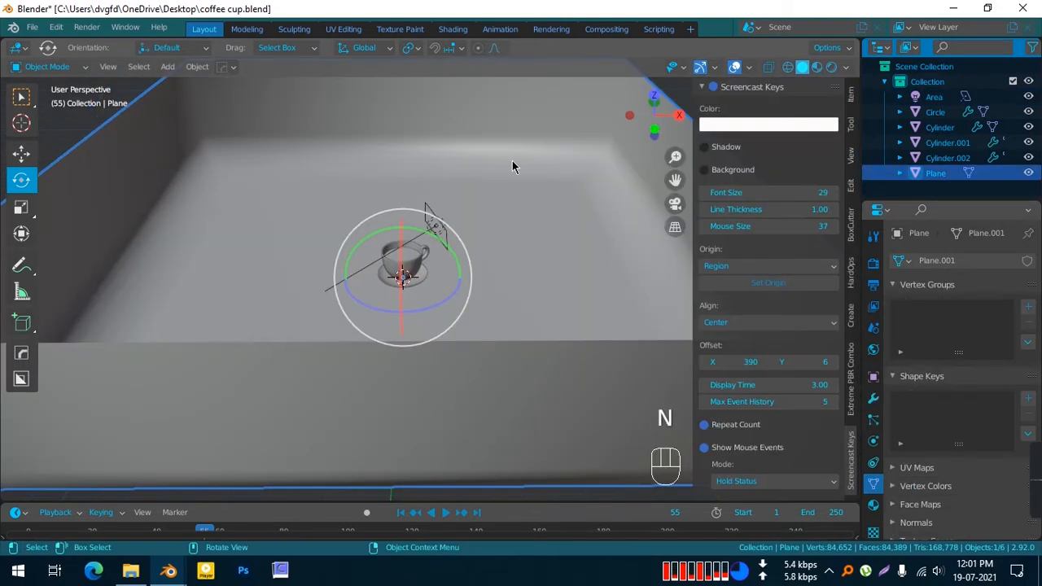
left_click(852, 374)
left_click(767, 130)
left_click(768, 128)
left_click(772, 189)
left_click(783, 131)
left_click(756, 130)
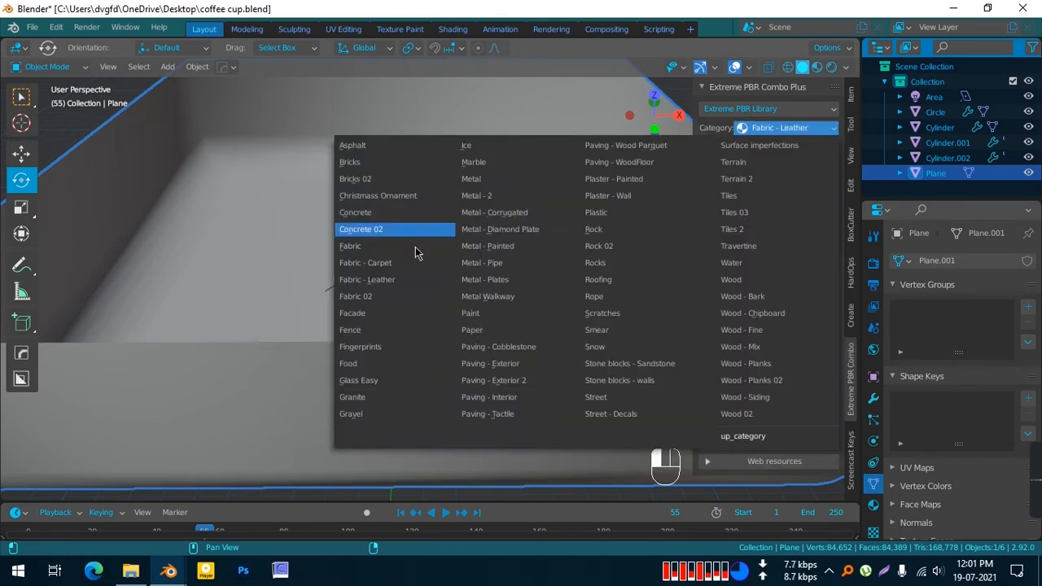
left_click(387, 279)
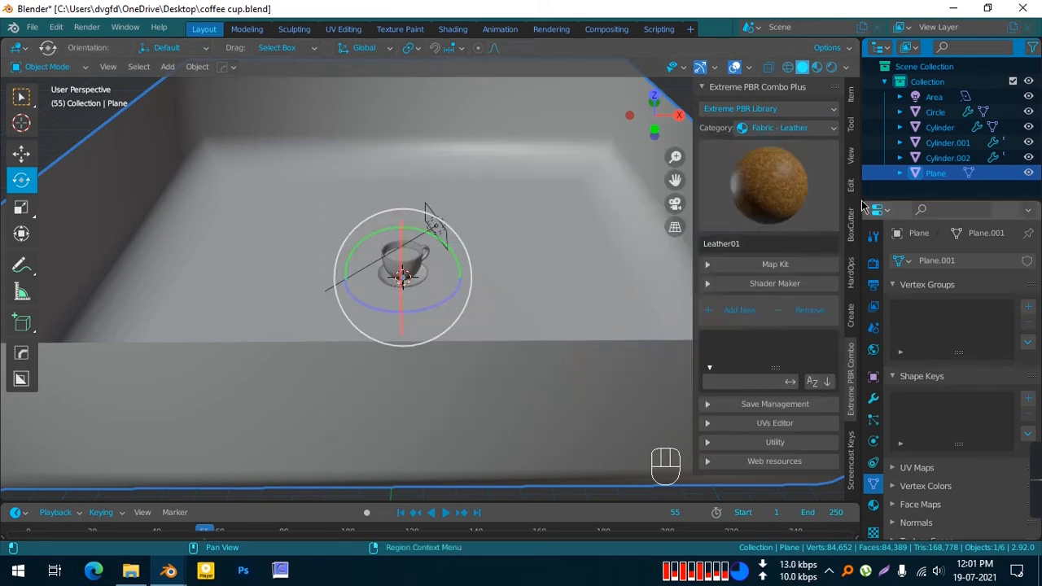
Step: Apply the Leather14 material to the selected box and preview it in rendered shading
left_click(777, 192)
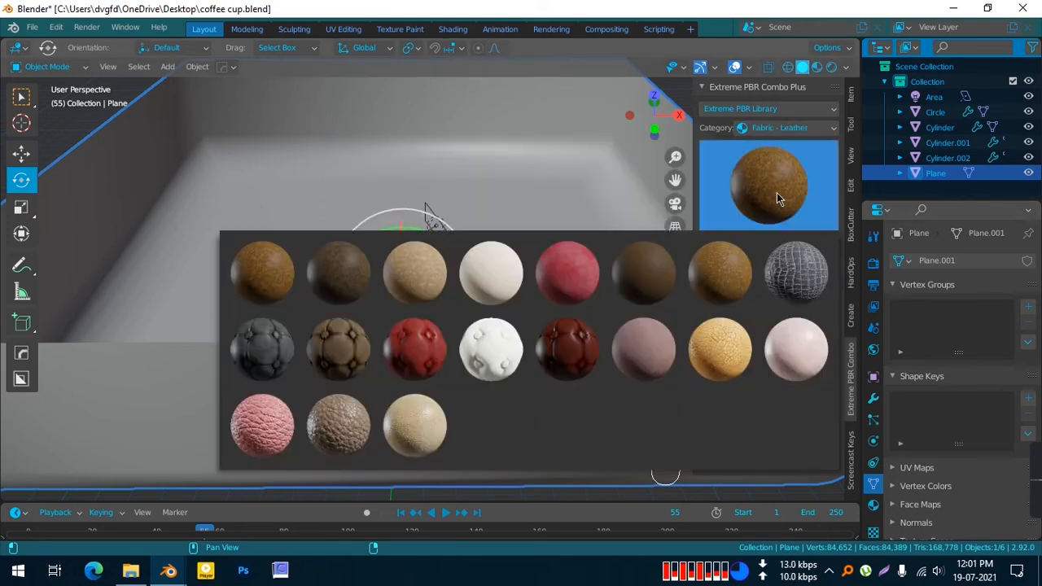
left_click(644, 350)
scroll(448, 256, "up", 3)
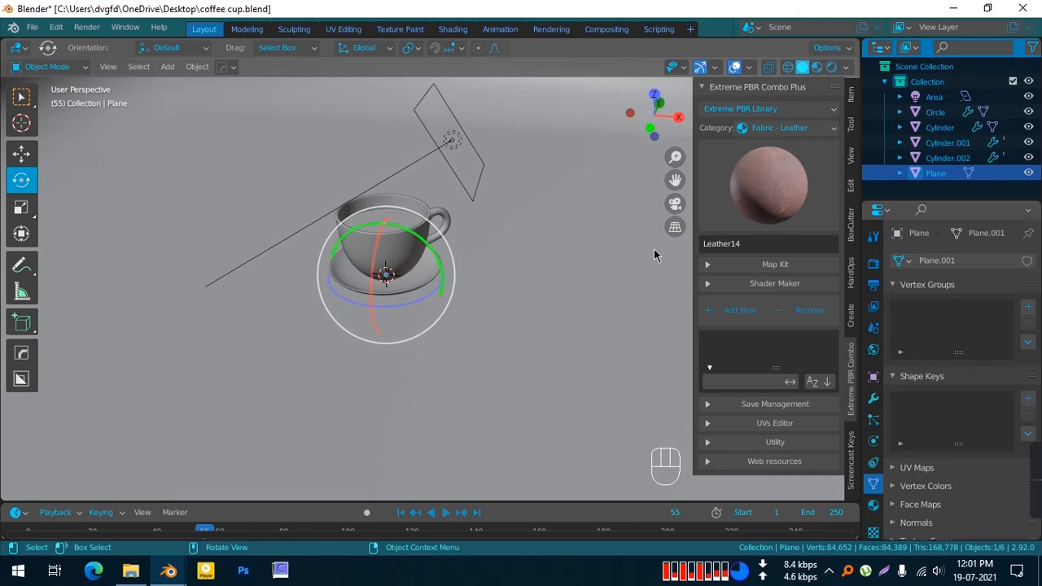
left_click(753, 264)
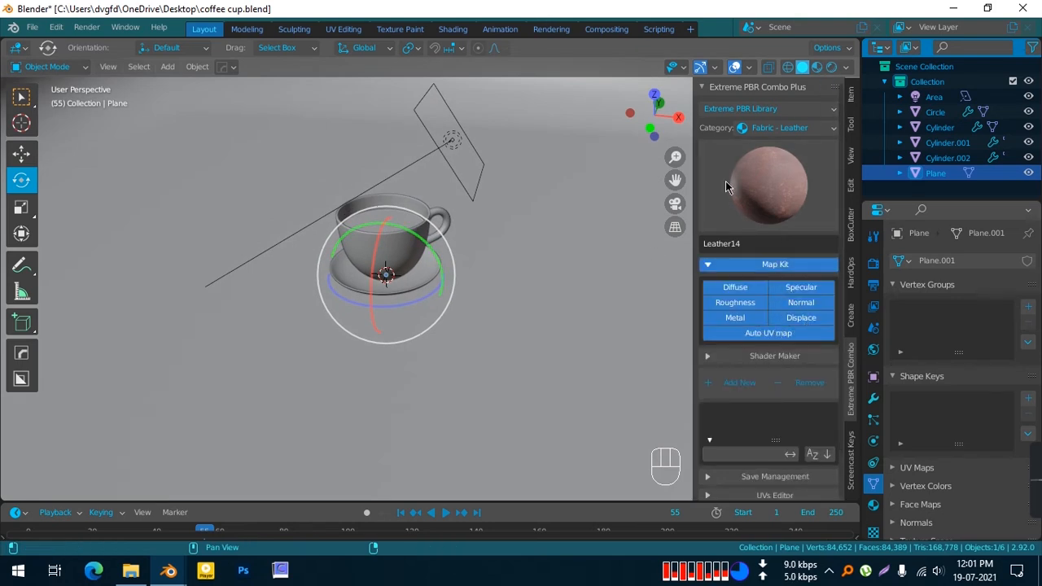
left_click(748, 389)
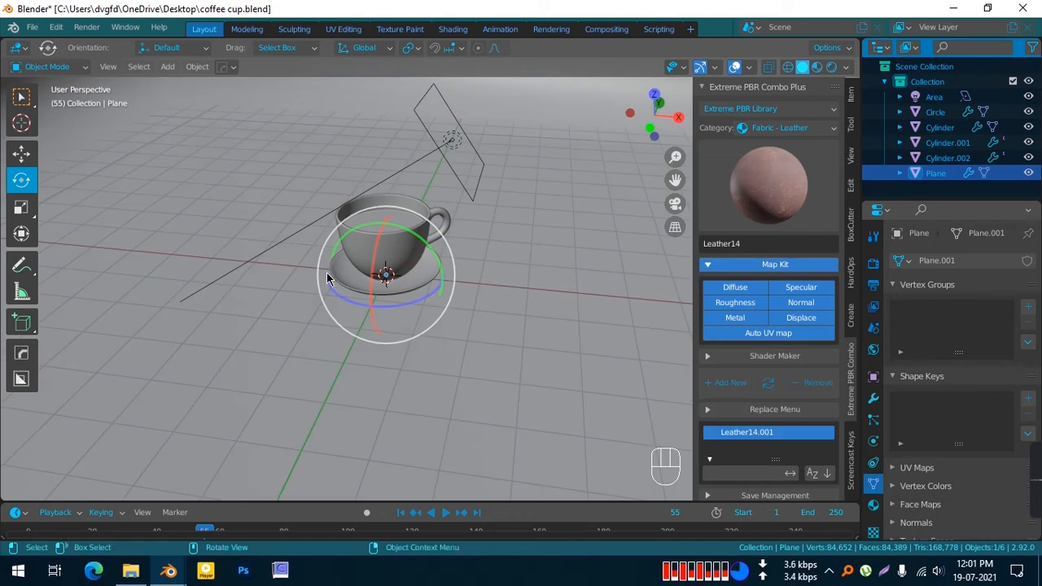
mouse_move(623, 179)
middle_mouse_down()
mouse_move(447, 214)
mouse_move(459, 191)
middle_mouse_up()
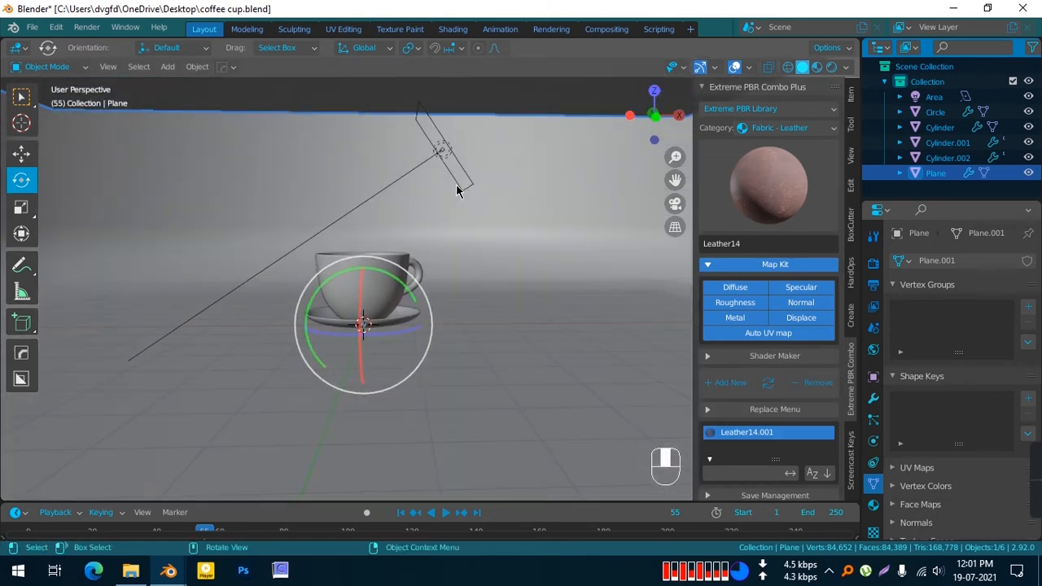
left_click(831, 67)
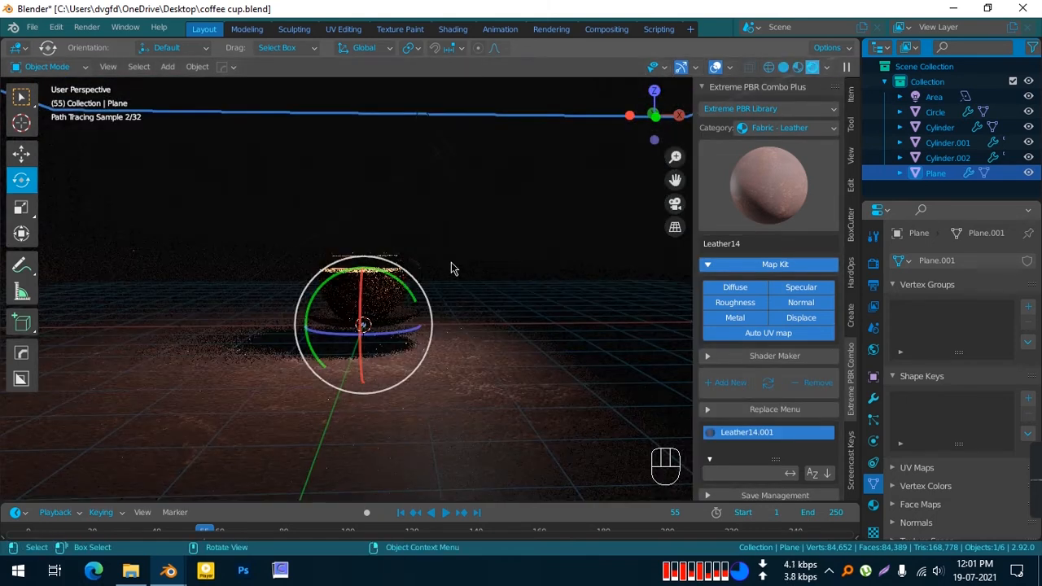
Step: Raise the leather backdrop plane along Z in front view, finishing with a fine move of about 0.018 m, so its floor meets the saucer
scroll(407, 314, "up", 4)
middle_click_drag(423, 327, 355, 358)
scroll(338, 384, "up", 5)
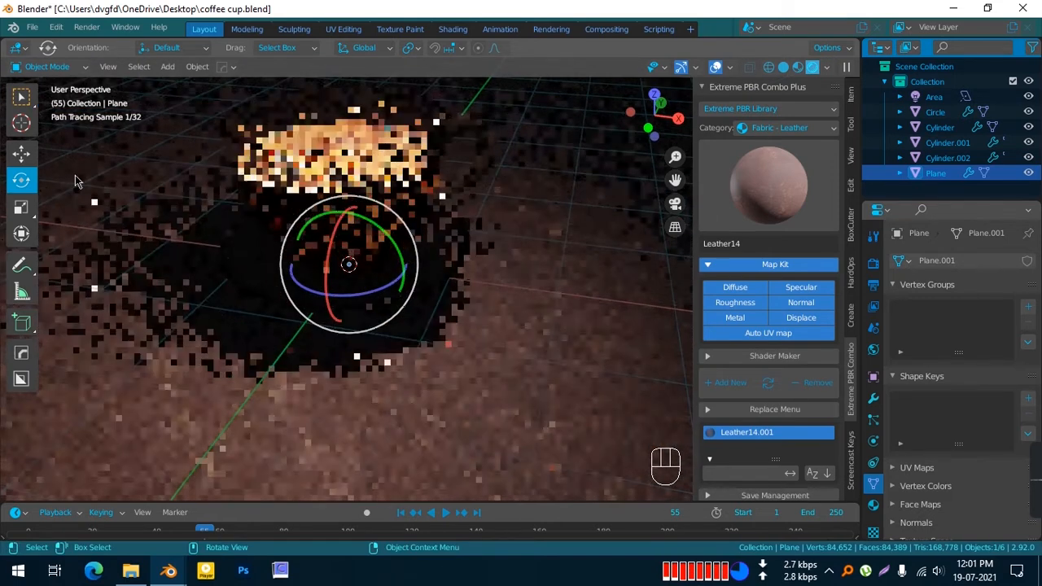
left_click(21, 97)
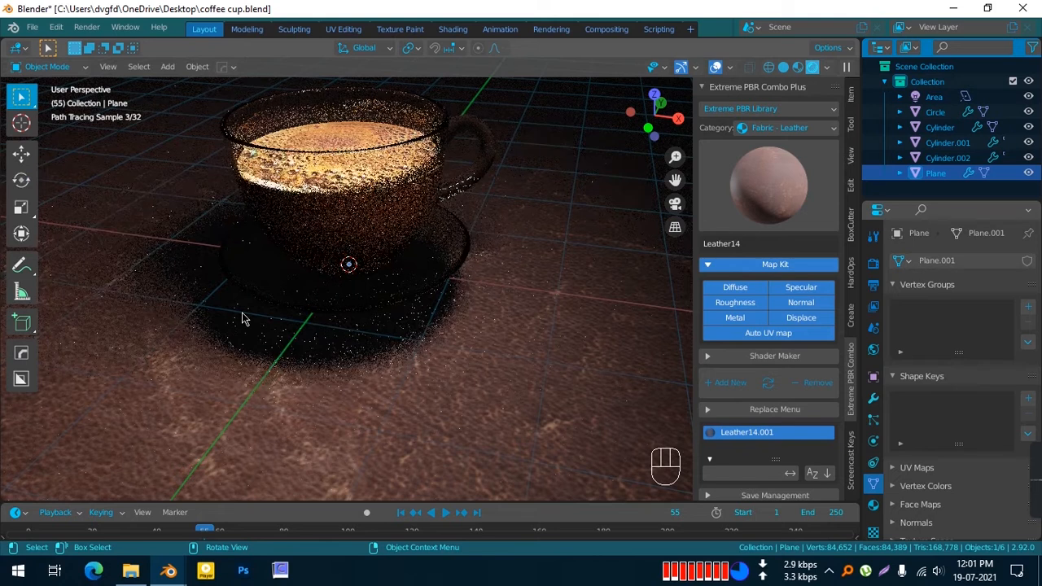
scroll(242, 318, "down", 3)
middle_click_drag(242, 318, 257, 296)
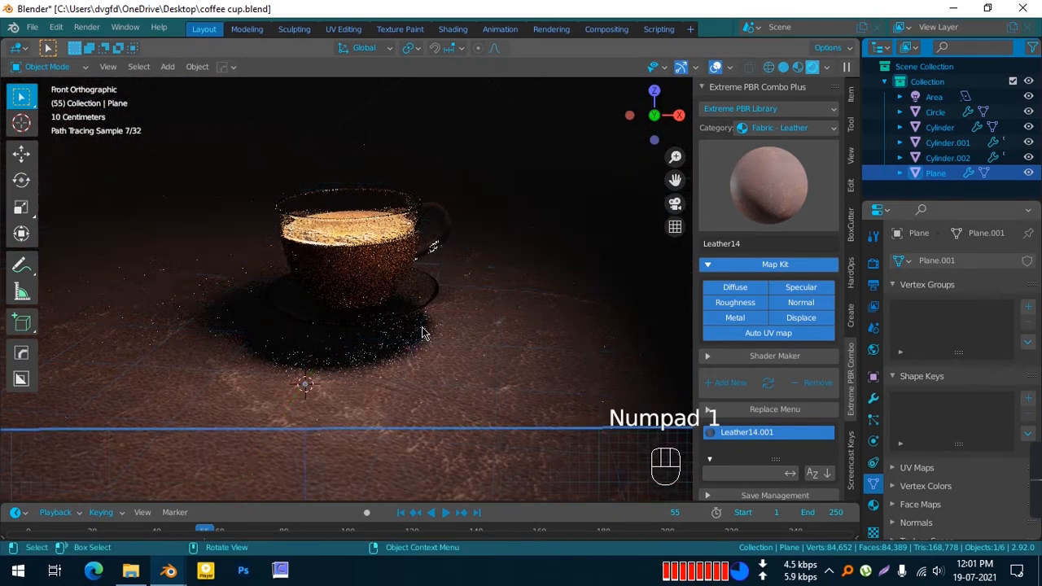
key("KP_1")
middle_click_drag(444, 380, 505, 323, "shift")
left_click(22, 154)
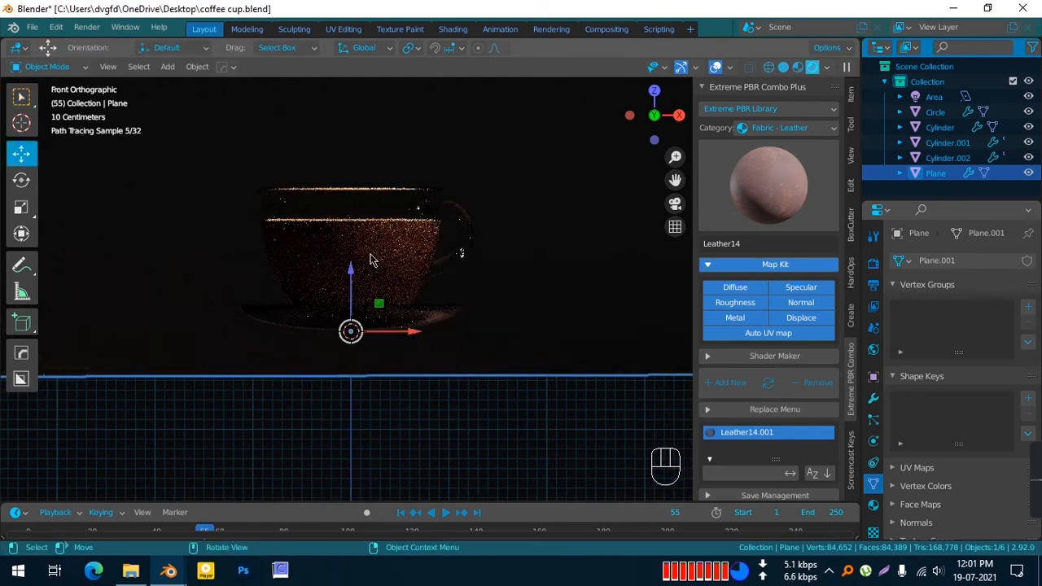
left_click_drag(354, 265, 354, 229)
middle_click_drag(379, 348, 570, 253, "shift")
scroll(475, 166, "up", 4)
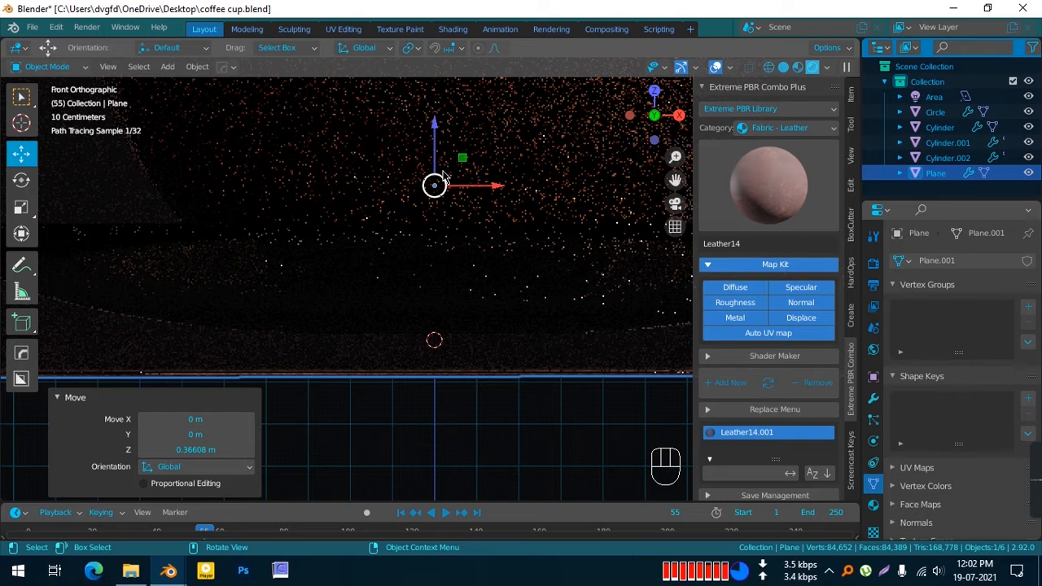
left_click_drag(444, 156, 442, 80)
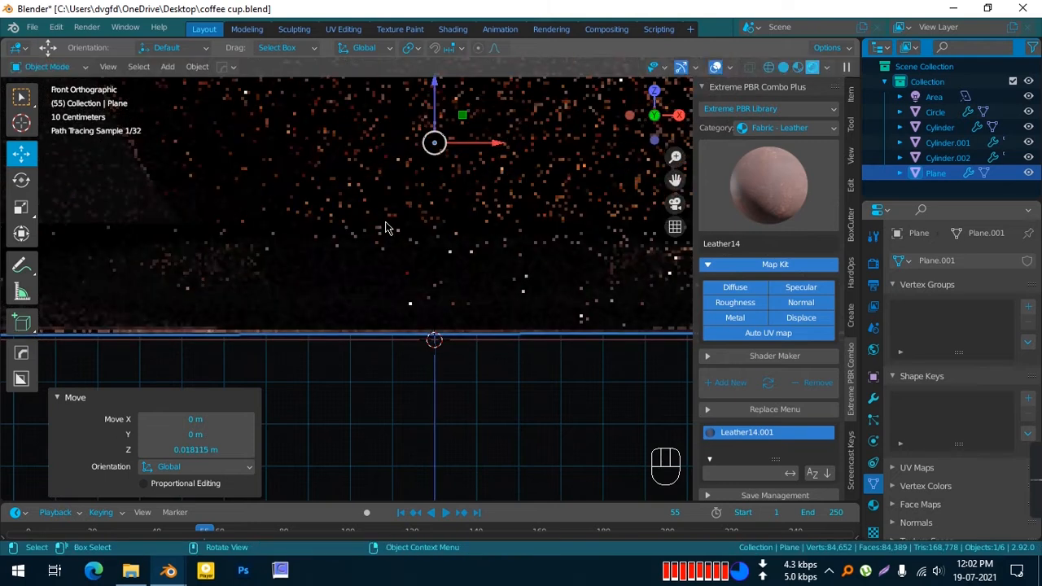
Step: Add a camera to the scene and raise it about 1.74 m along Z
key("KP_0")
scroll(456, 218, "down", 3)
middle_click_drag(458, 218, 458, 306)
middle_click_drag(452, 250, 468, 546, "shift")
key("shift+a")
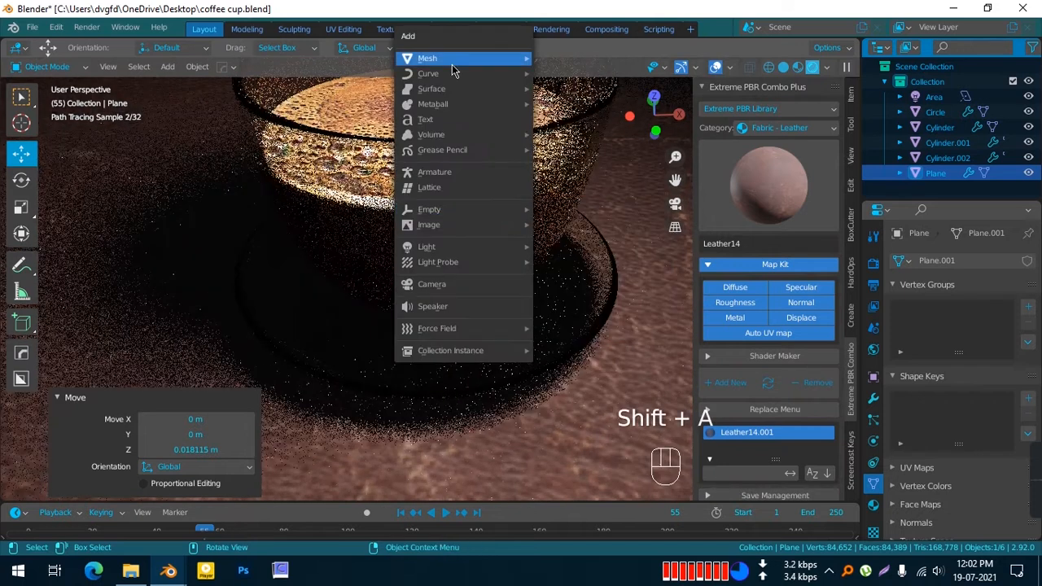
left_click(452, 285)
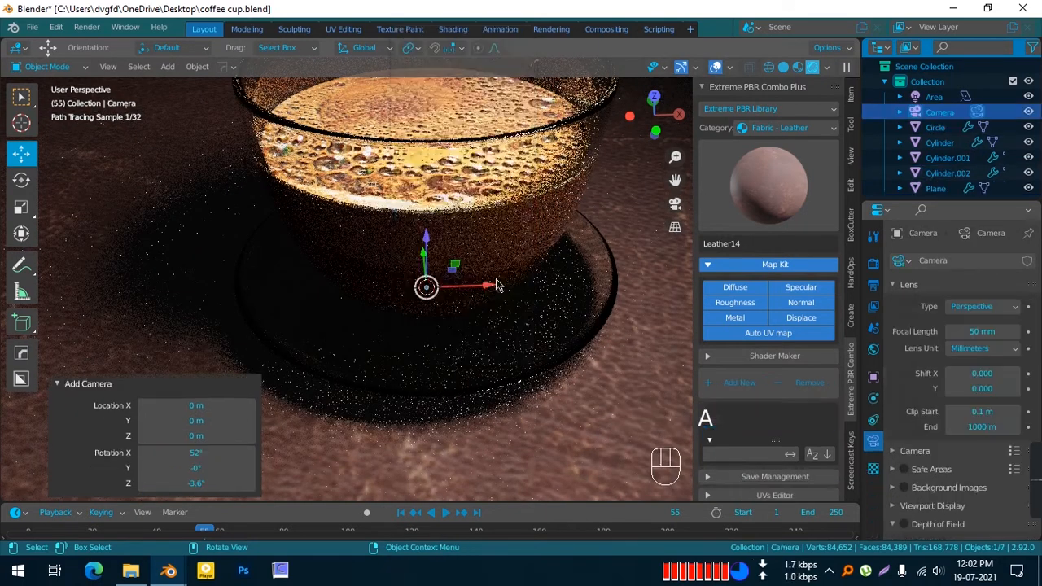
scroll(427, 285, "down", 5)
key("g")
key("z")
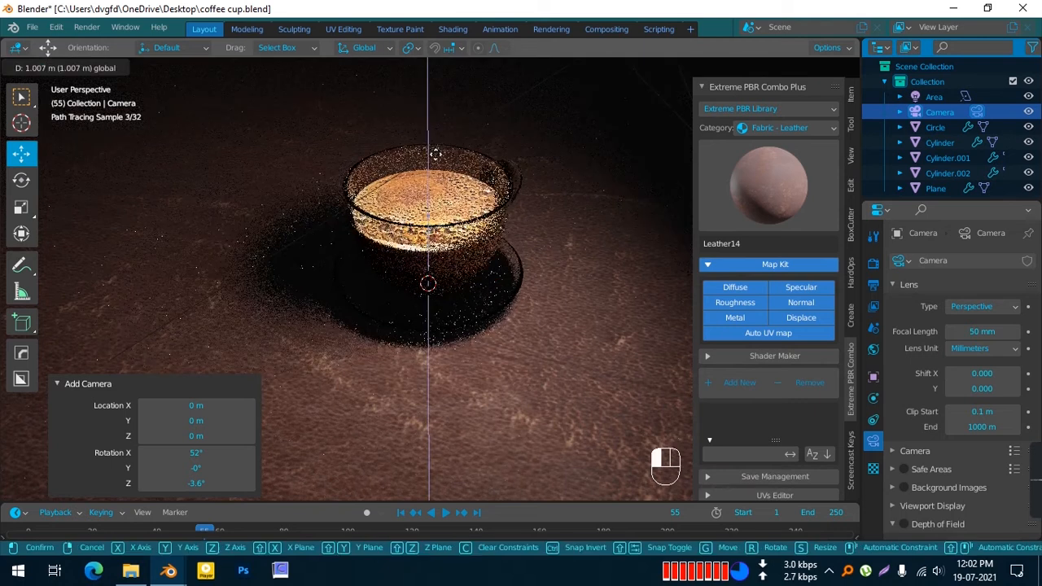
left_click(436, 160)
Step: Move the camera about 1.18 m along X and -3.26 m along Y, and look through it
middle_click_drag(435, 160, 521, 220, "shift")
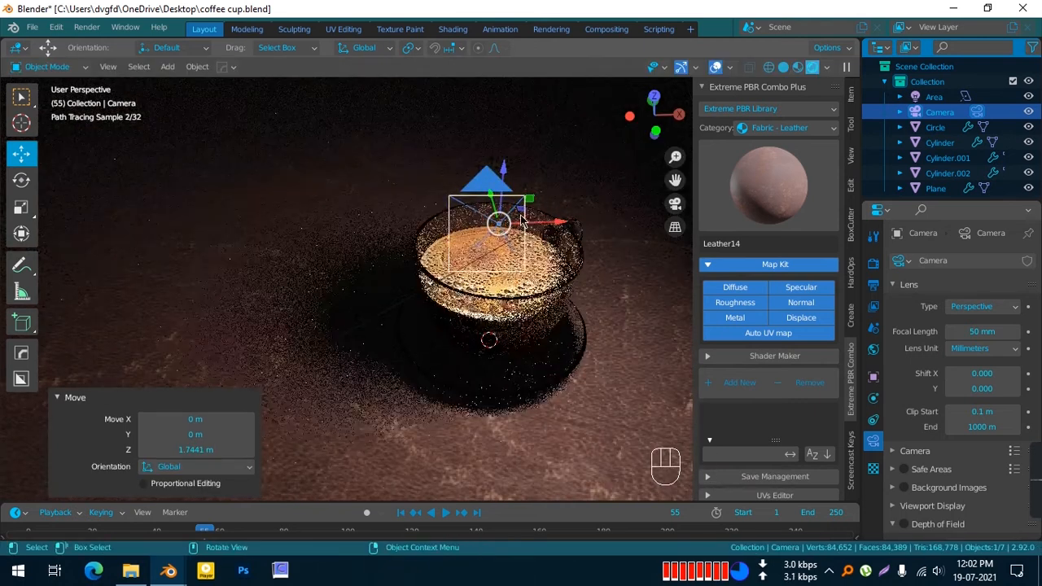
left_click_drag(538, 221, 646, 221)
scroll(574, 275, "down", 3)
middle_click_drag(575, 276, 503, 333)
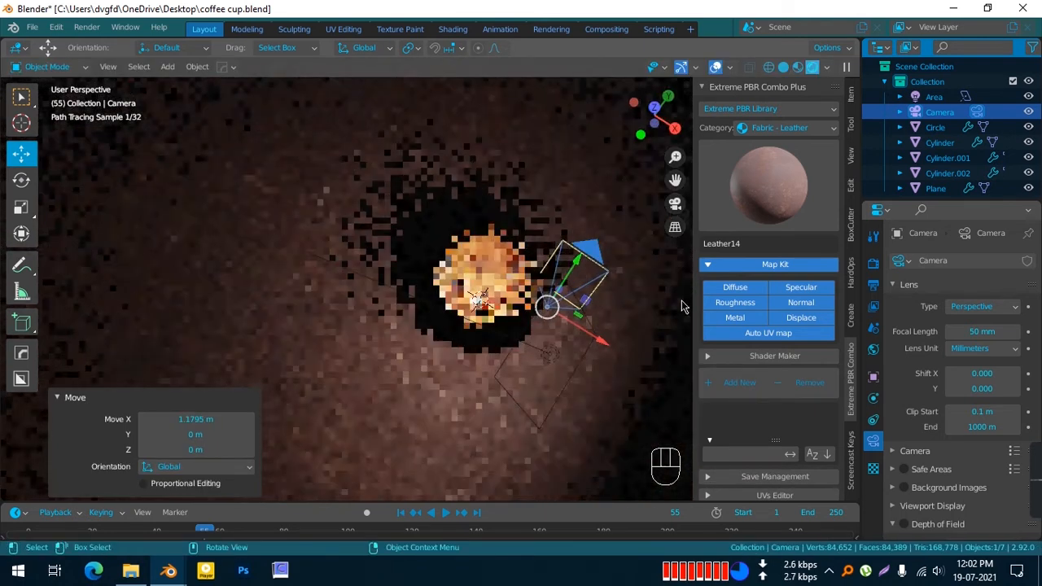
left_click_drag(578, 267, 589, 298)
key("KP_0")
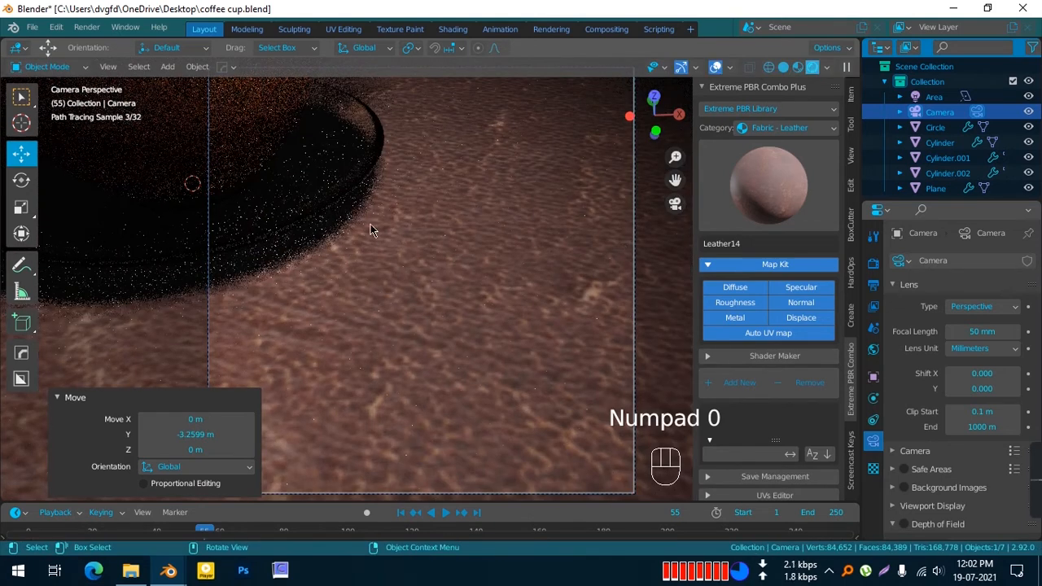
scroll(424, 225, "down", 4)
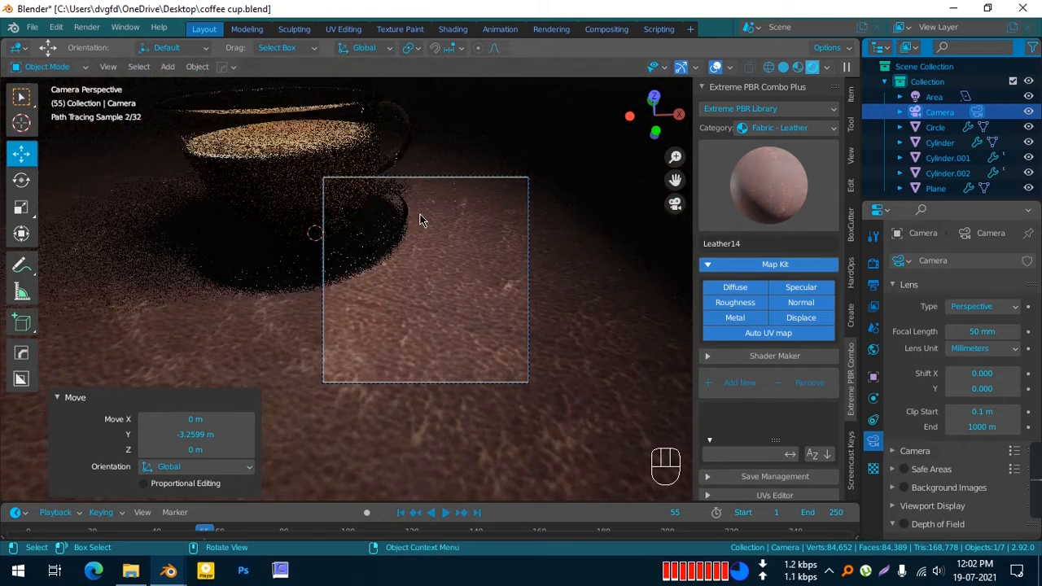
Step: Set the camera's passepartout to 1.000 so everything outside the frame is blacked out
left_click(874, 307)
left_click(874, 440)
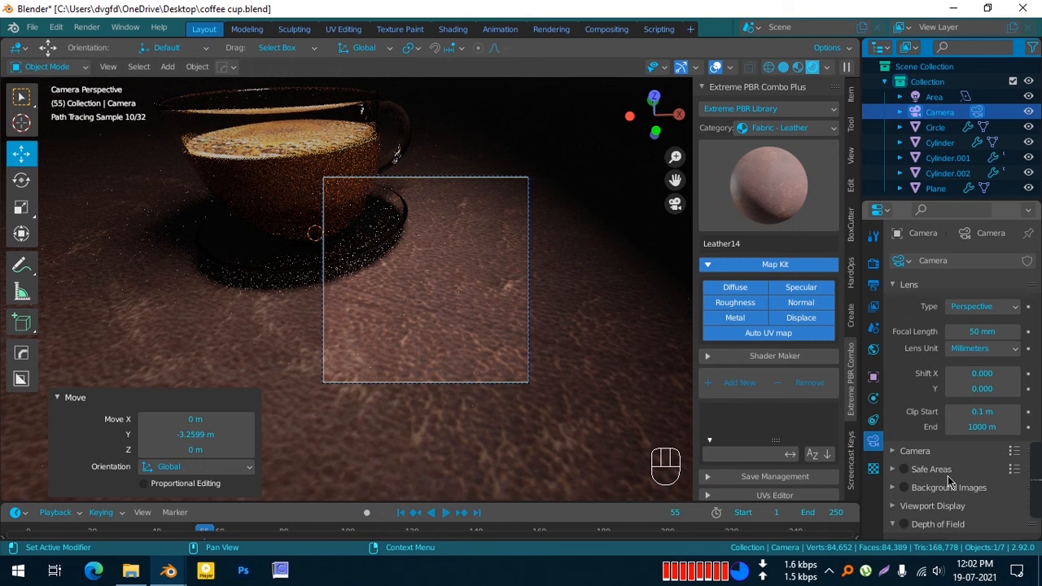
scroll(906, 419, "down", 3)
left_click(905, 421)
scroll(983, 375, "down", 5)
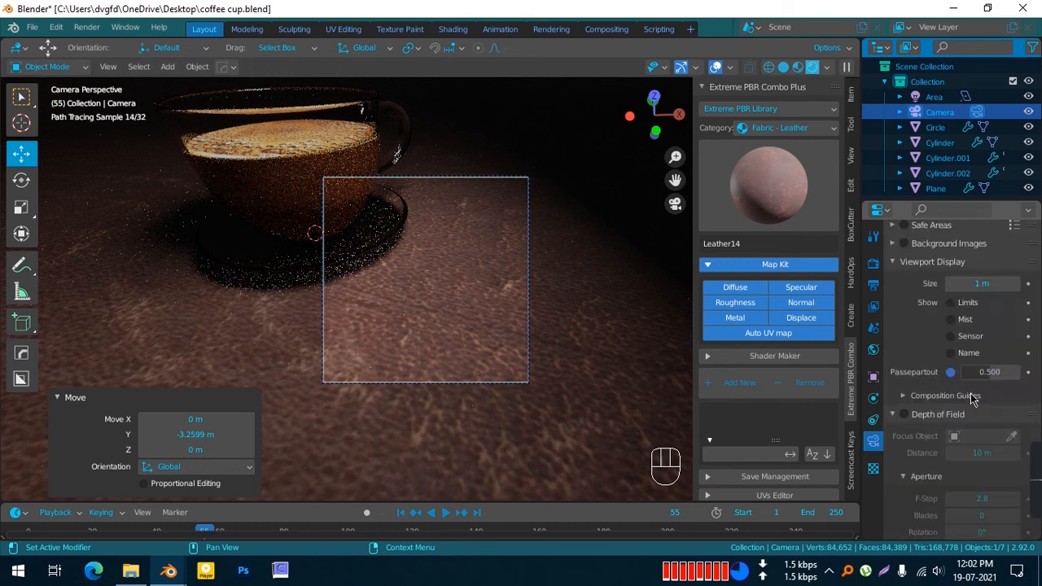
left_click_drag(983, 374, 1028, 374)
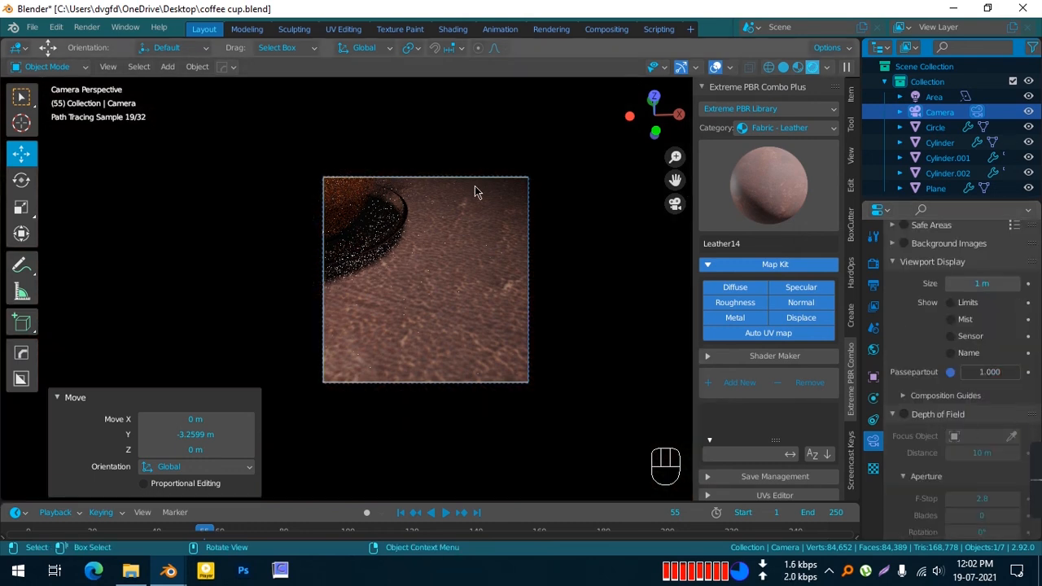
scroll(423, 231, "down", 3)
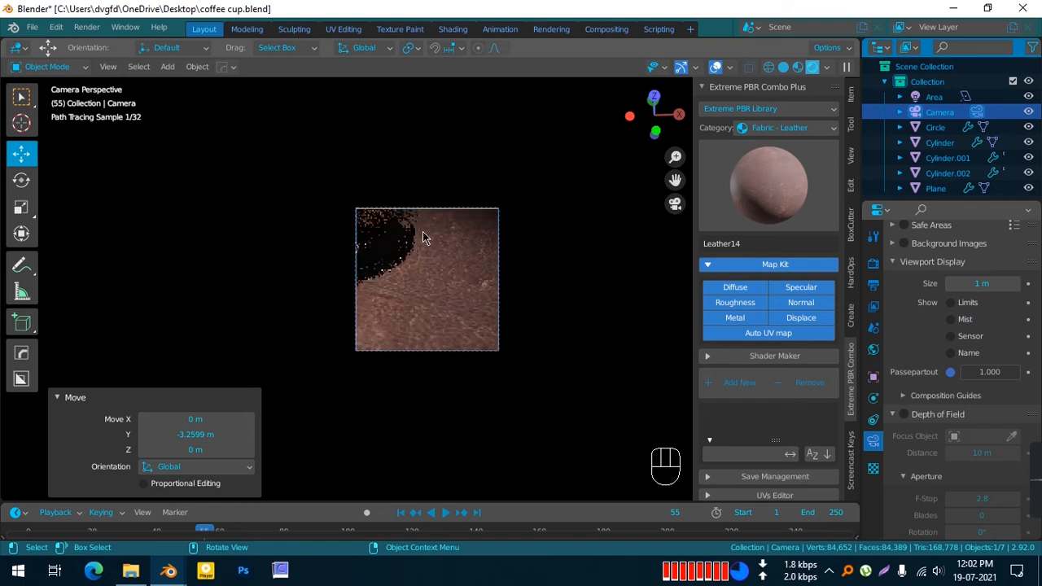
scroll(423, 231, "up", 6)
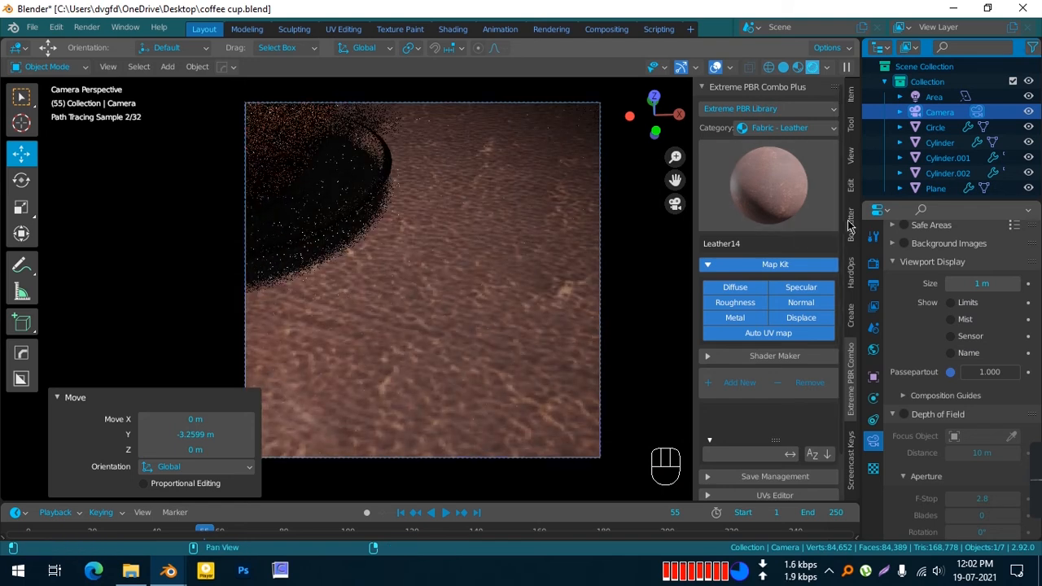
Step: Lock the camera to the view, frame the whole cup and saucer in solid shading, and release the lock
left_click(851, 154)
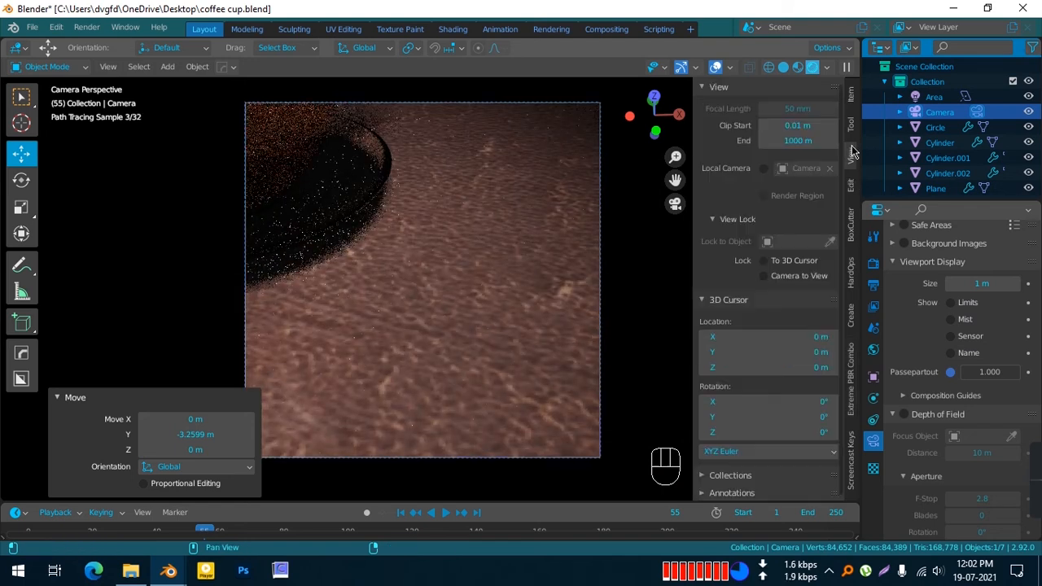
left_click(786, 276)
scroll(447, 231, "down", 2)
middle_click_drag(475, 243, 563, 308, "shift")
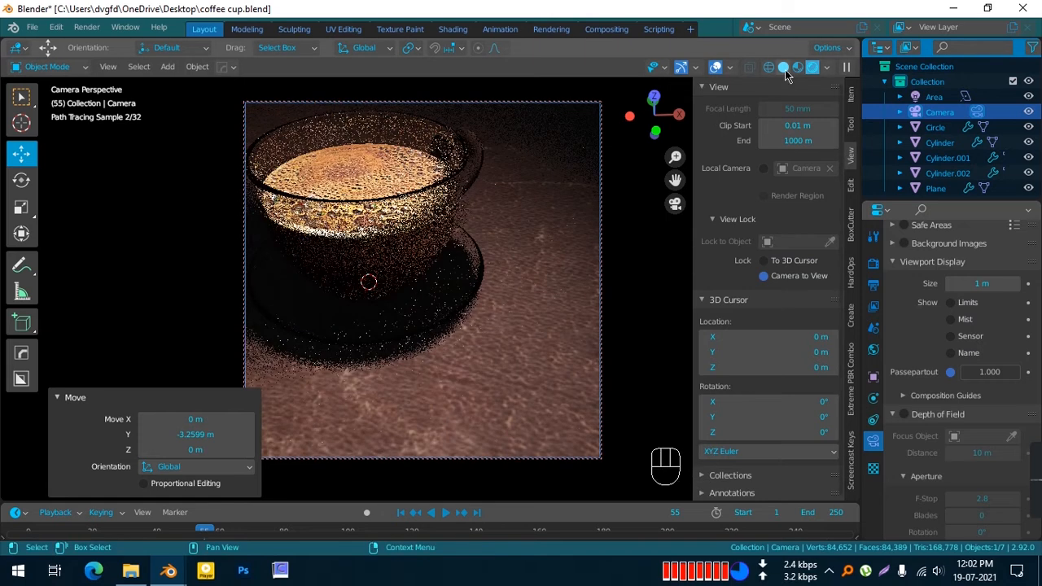
left_click(783, 67)
mouse_move(529, 144)
middle_mouse_down()
mouse_move(444, 142)
mouse_move(442, 171)
mouse_move(540, 144)
mouse_move(500, 193)
mouse_move(483, 190)
mouse_move(480, 130)
middle_mouse_up()
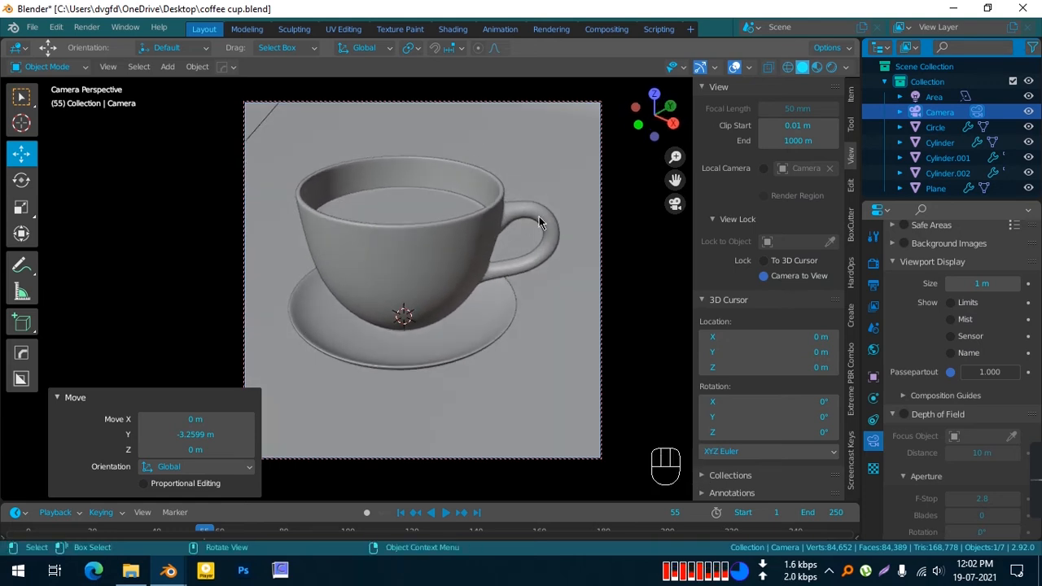
left_click(792, 277)
Step: Select the area light and move it about 1.82 m along X and 0.88 m along Y
middle_click_drag(570, 261, 553, 145)
left_click(546, 196)
scroll(521, 213, "down", 2)
middle_click_drag(502, 228, 492, 262)
left_click(515, 336)
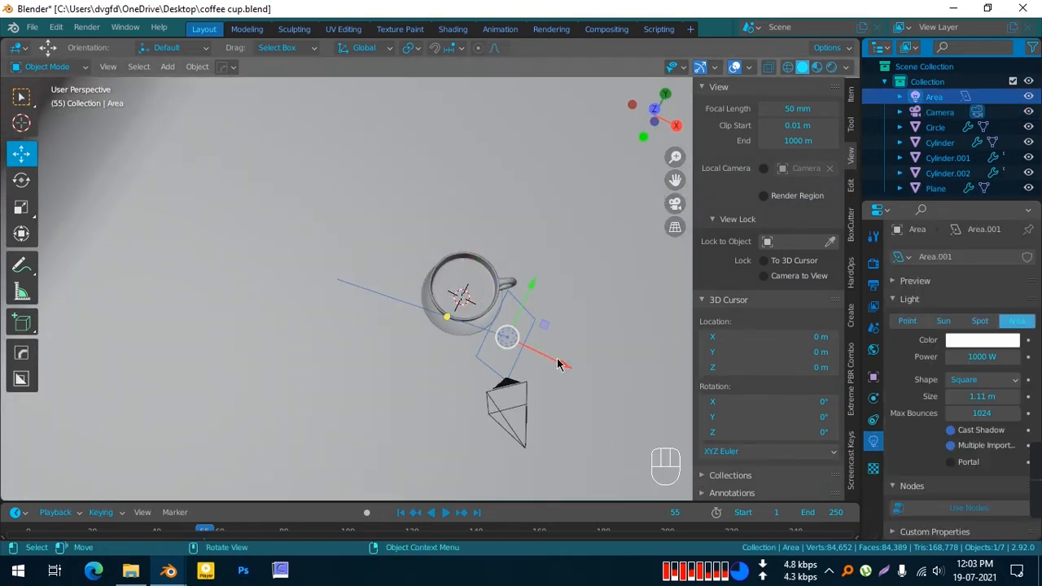
key("g")
key("x")
left_click(642, 387)
middle_click_drag(642, 387, 589, 206)
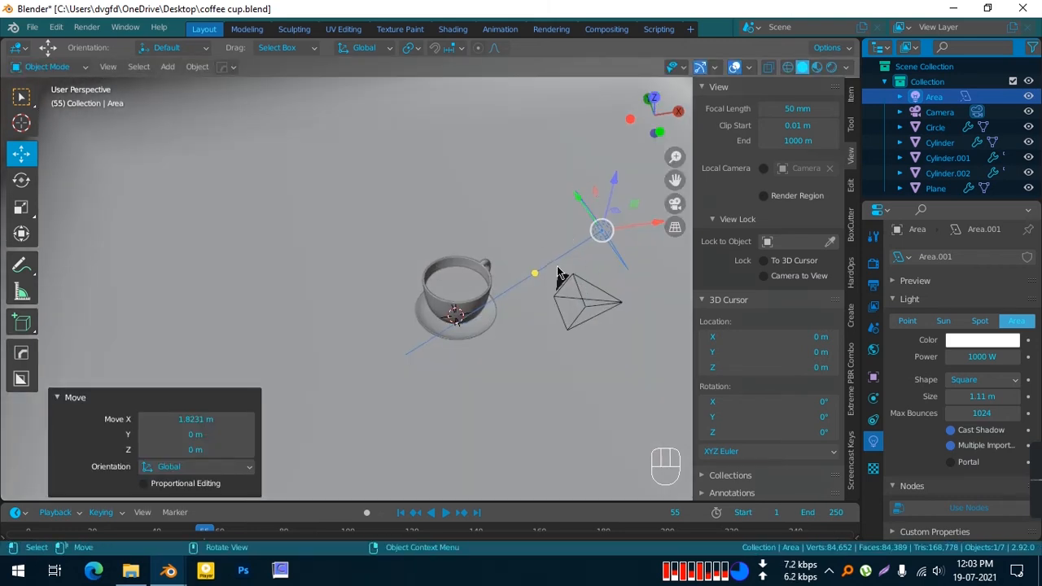
middle_click_drag(560, 273, 562, 315)
left_click_drag(602, 206, 596, 155)
Step: Refine the cup's framing with the camera locked to the view again and preview it in rendered shading
key("KP_0")
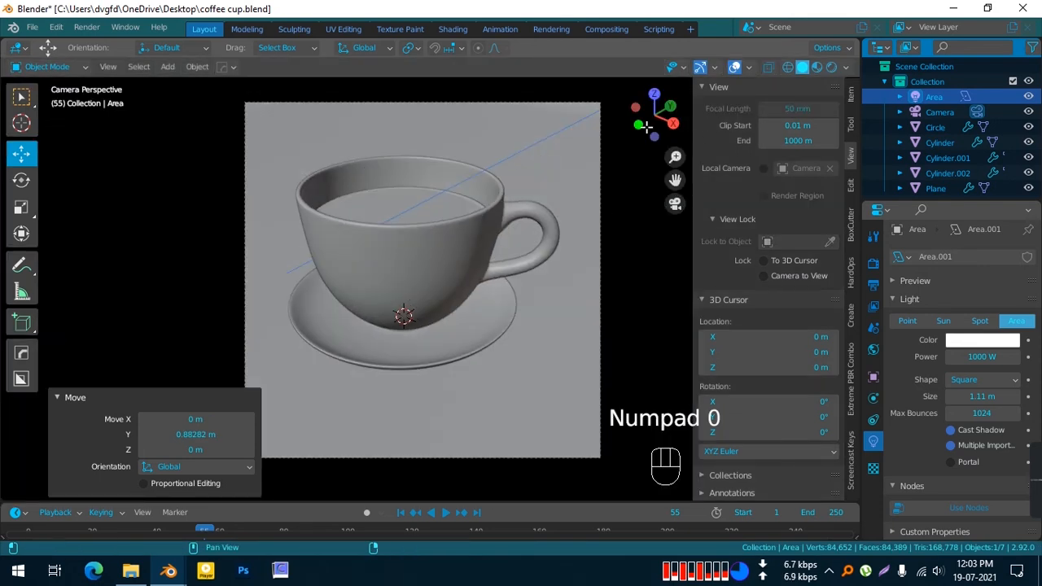
middle_click_drag(509, 239, 486, 201, "shift")
left_click(768, 277)
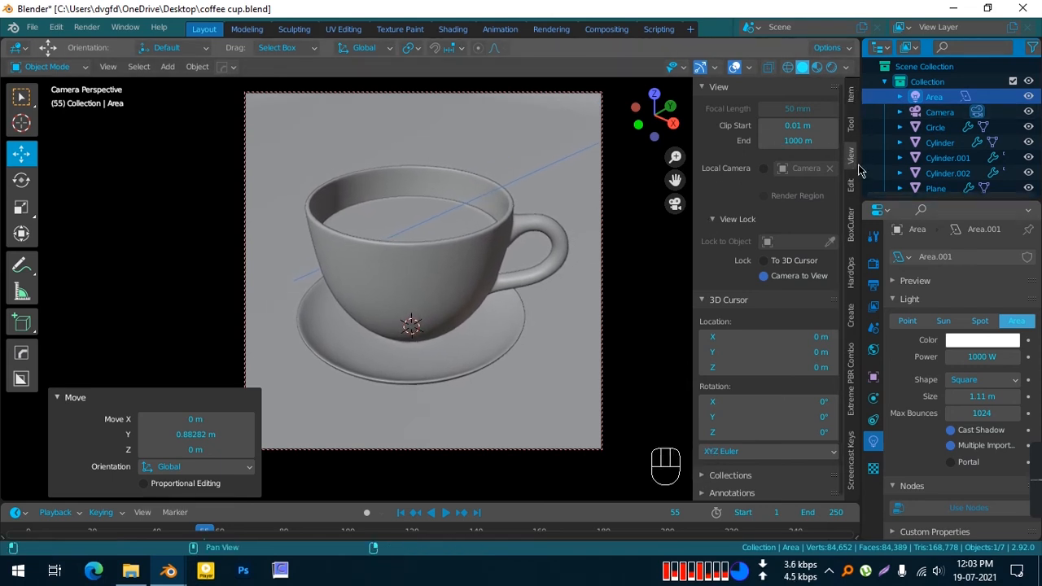
left_click(831, 67)
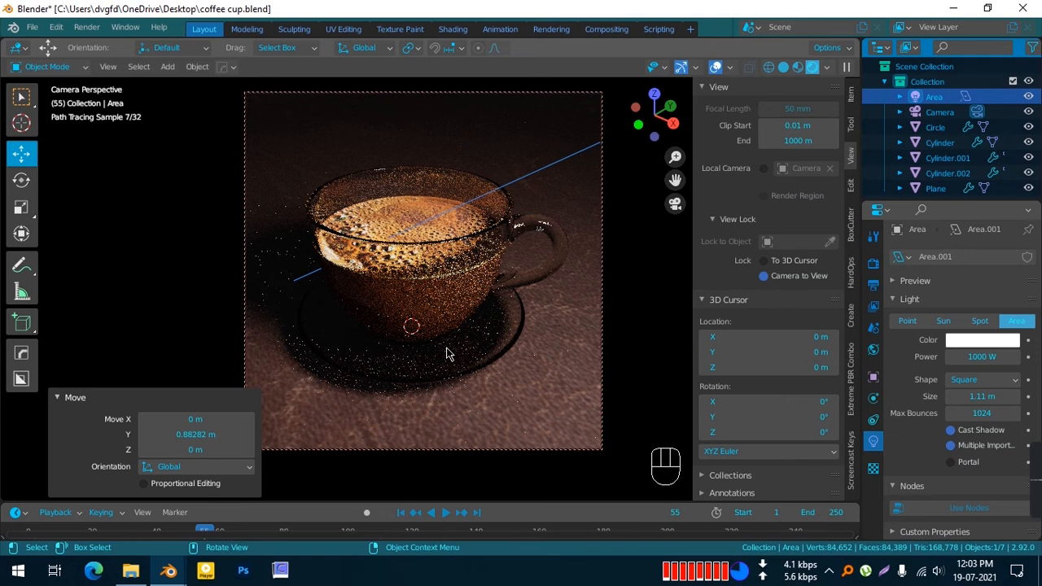
left_click(351, 146)
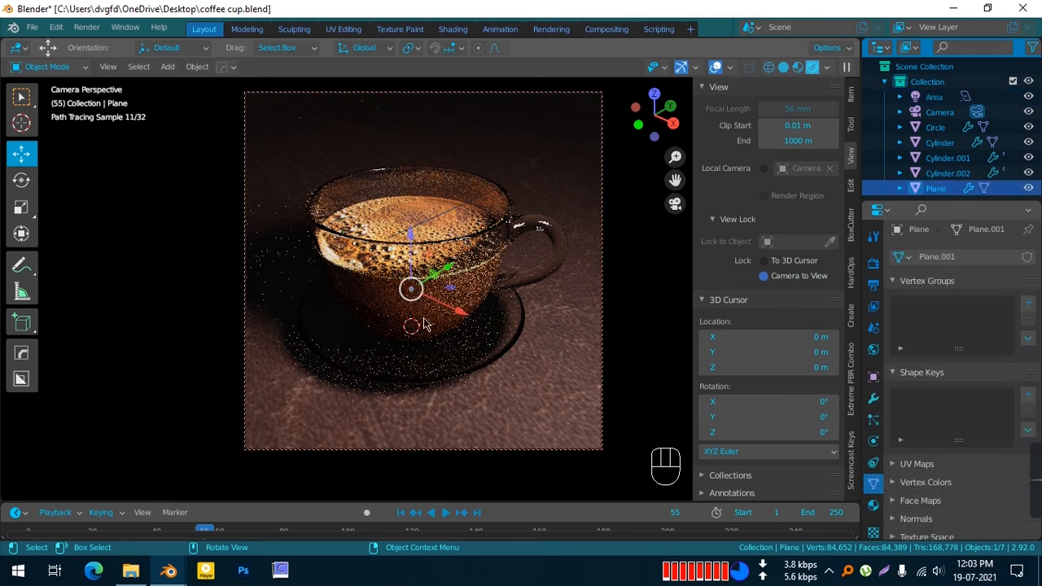
Step: Set the output resolution to 1000 px for both X and Y
left_click(874, 262)
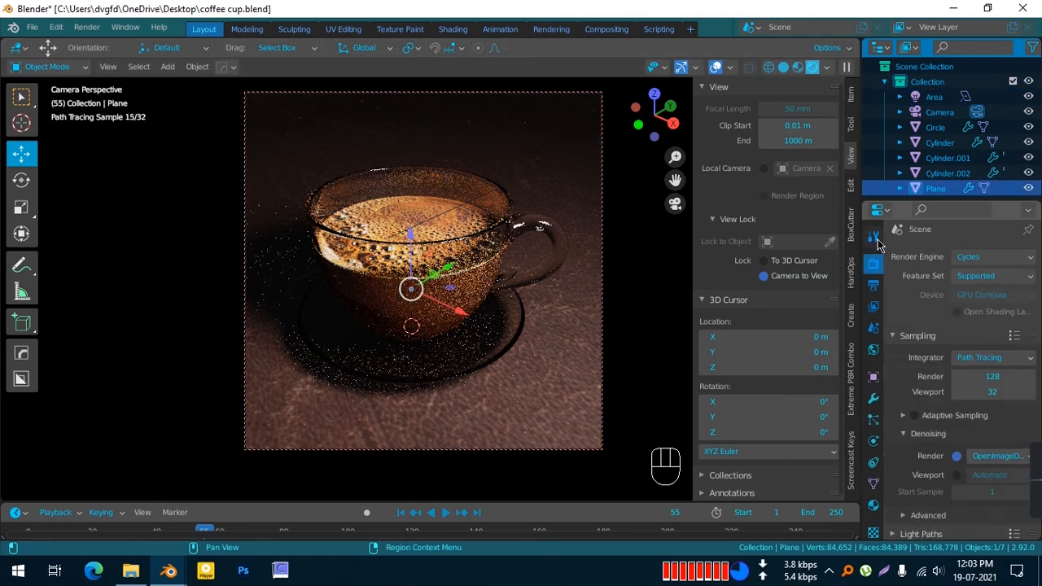
left_click(873, 284)
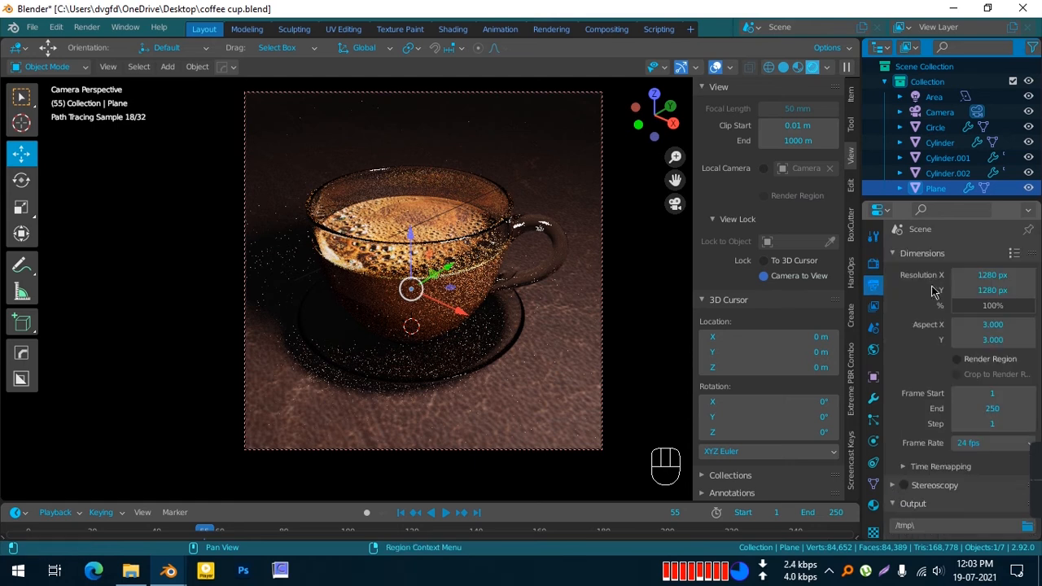
left_click(1007, 276)
type("1000")
key("Return")
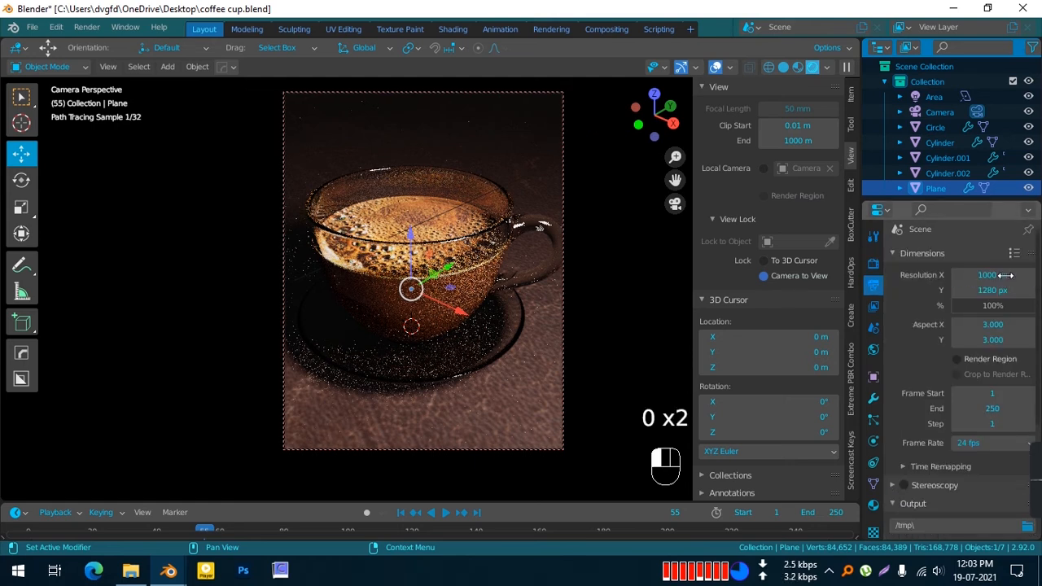
left_click(988, 291)
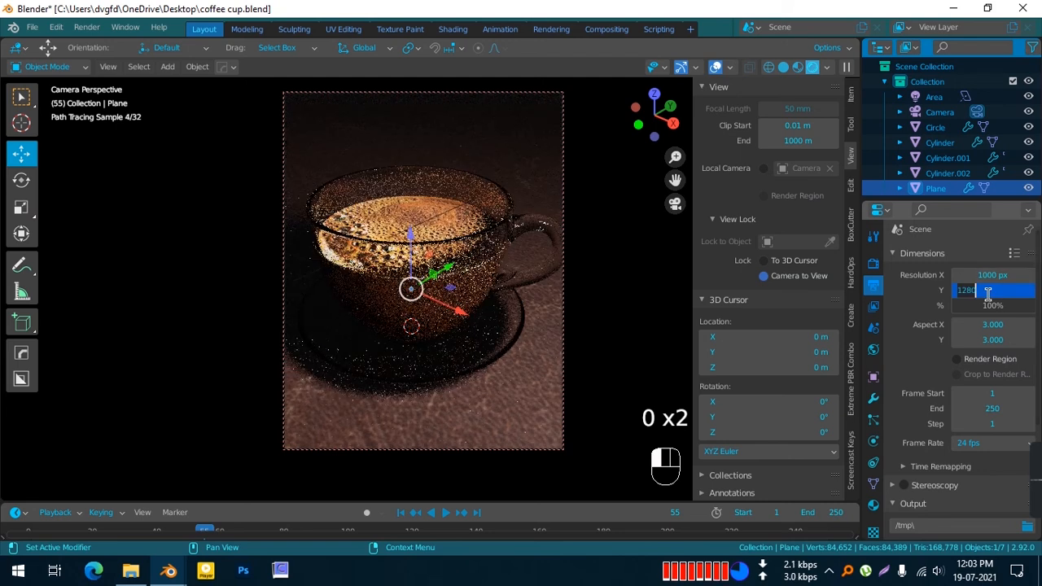
type("1000")
key("Return")
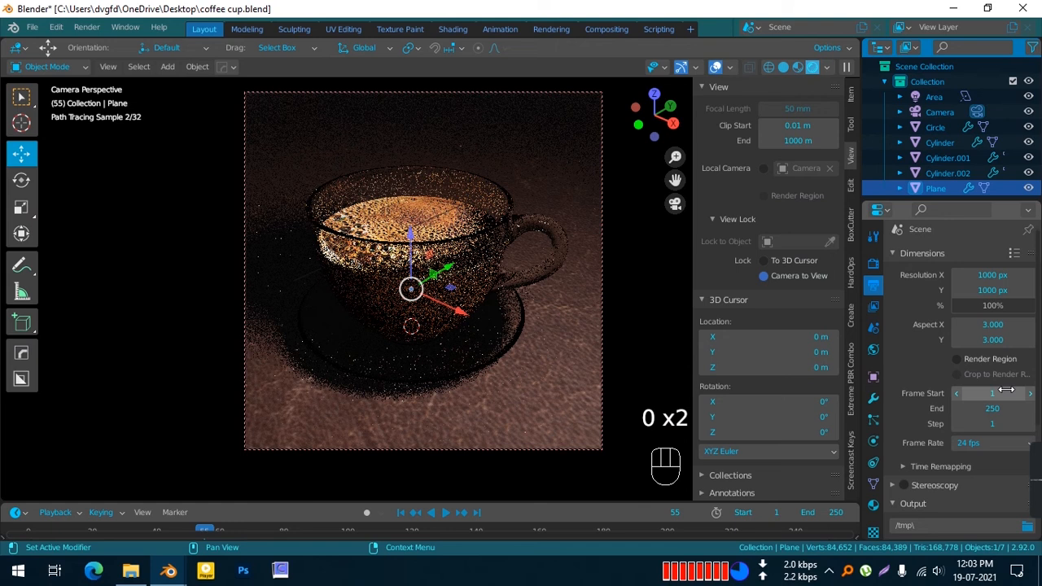
Step: Set the output pixel aspect to 1 for both X and Y
left_click(989, 325)
type("1")
key("Return")
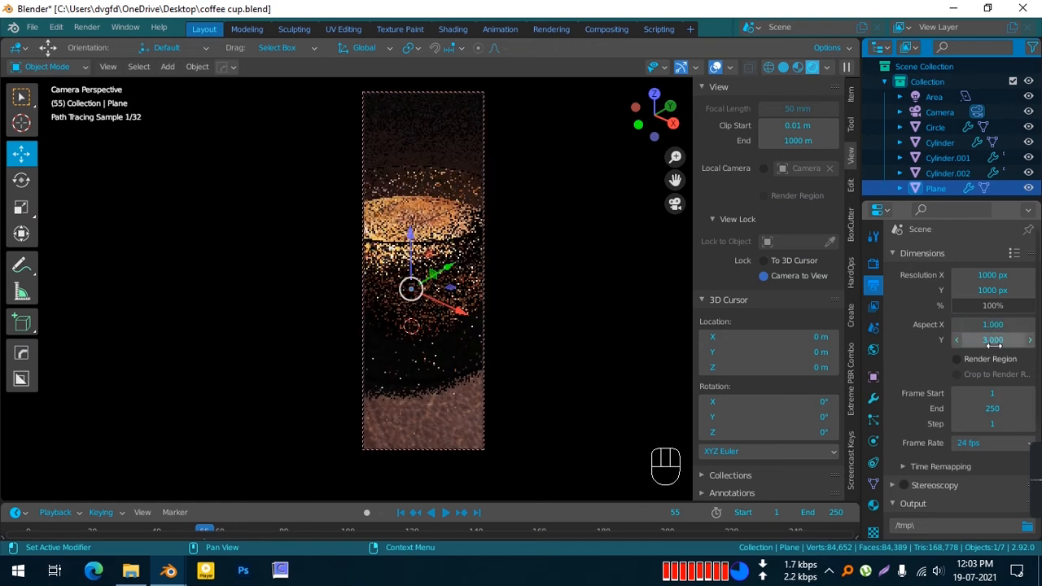
left_click(994, 342)
type("1")
key("Return")
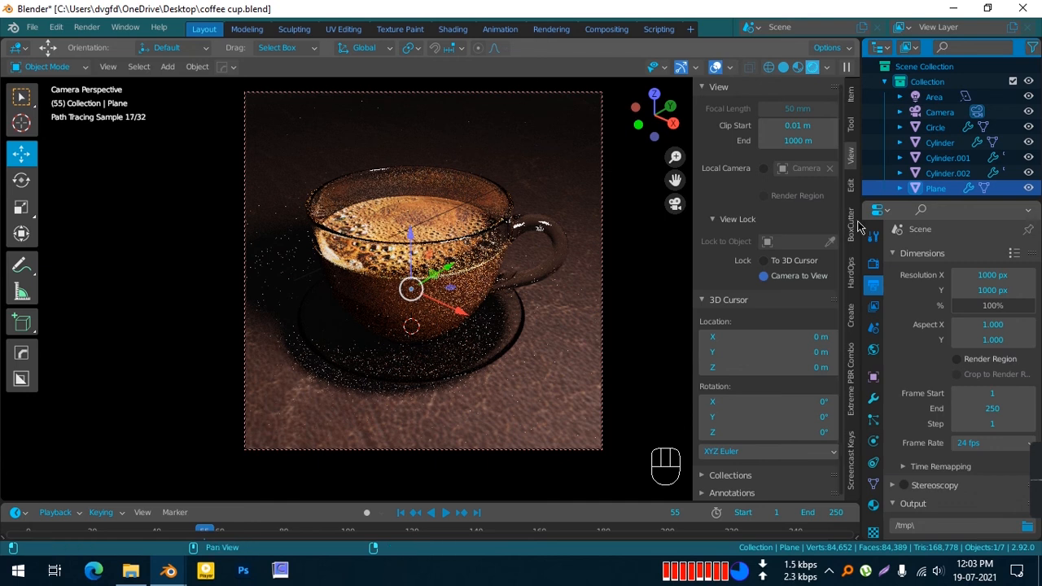
left_click(844, 410)
left_click(765, 200)
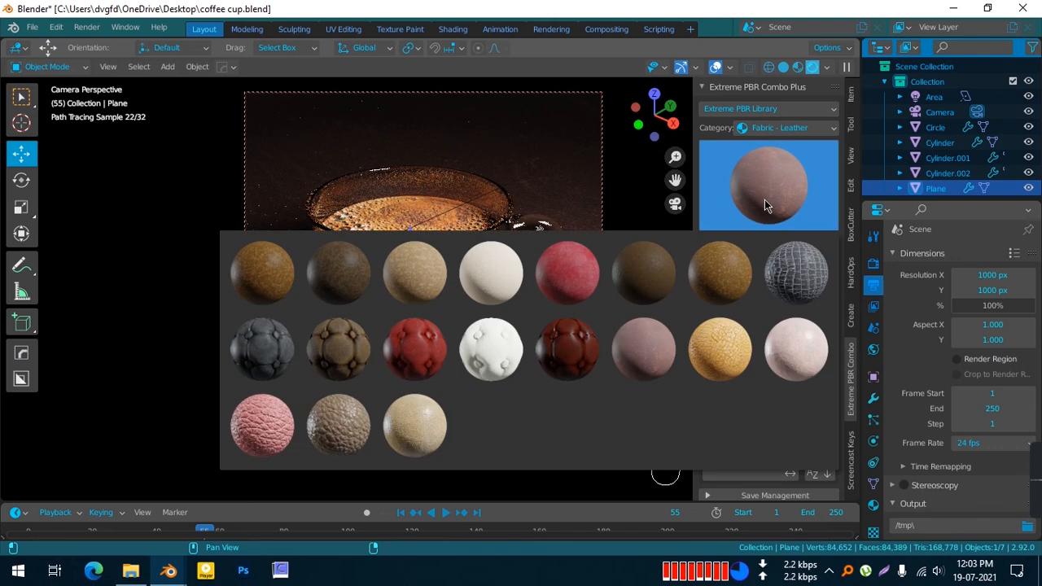
left_click(804, 187)
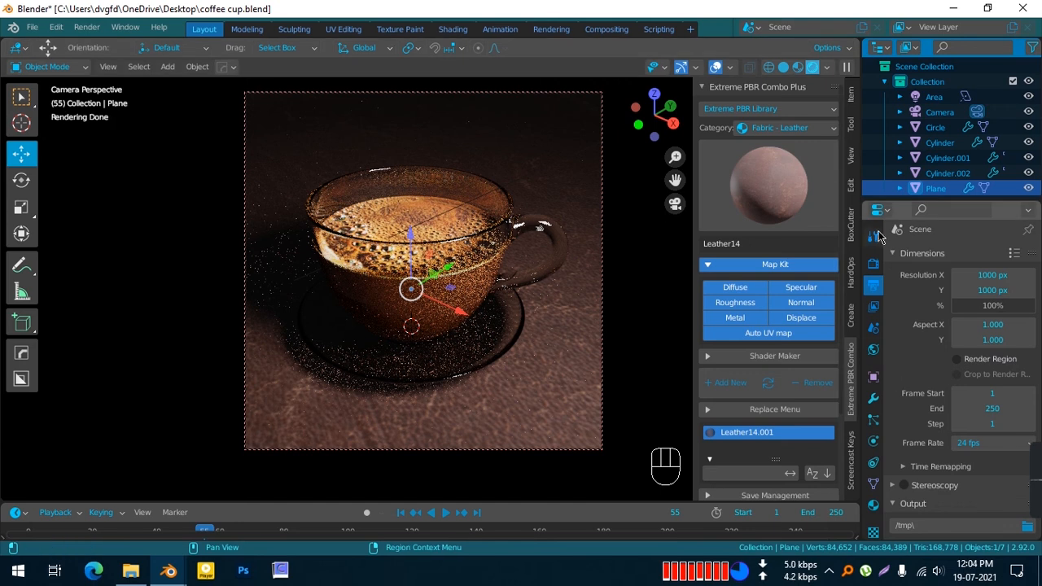
Step: Render the still image of the coffee cup through the camera with Cycles
left_click(874, 263)
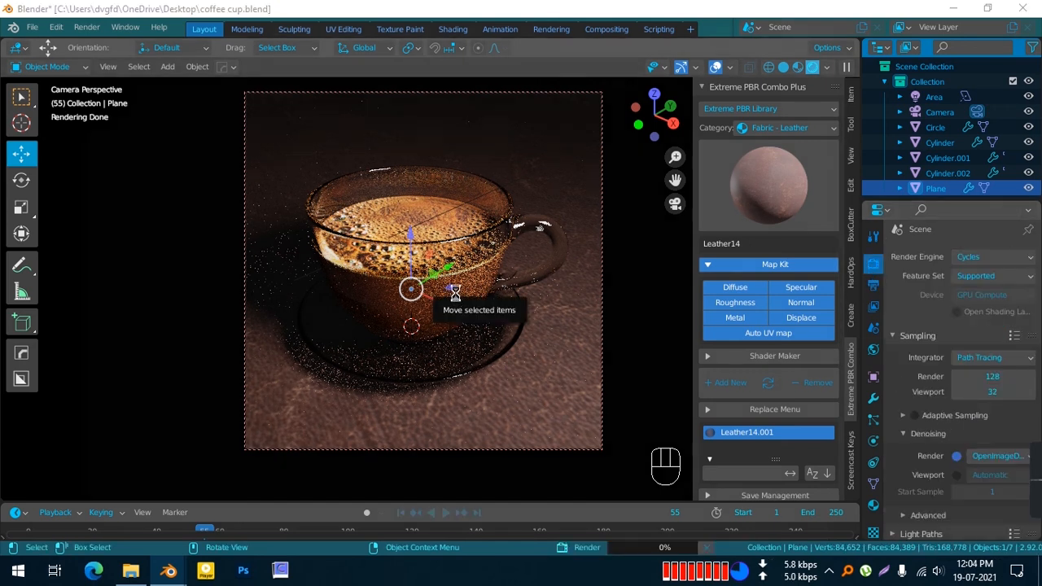
key("F12")
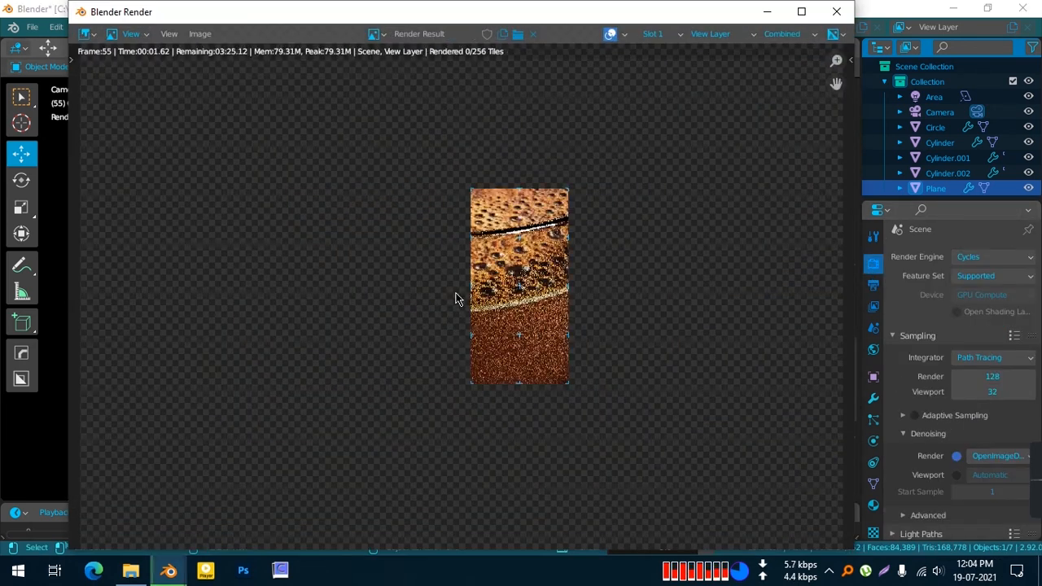